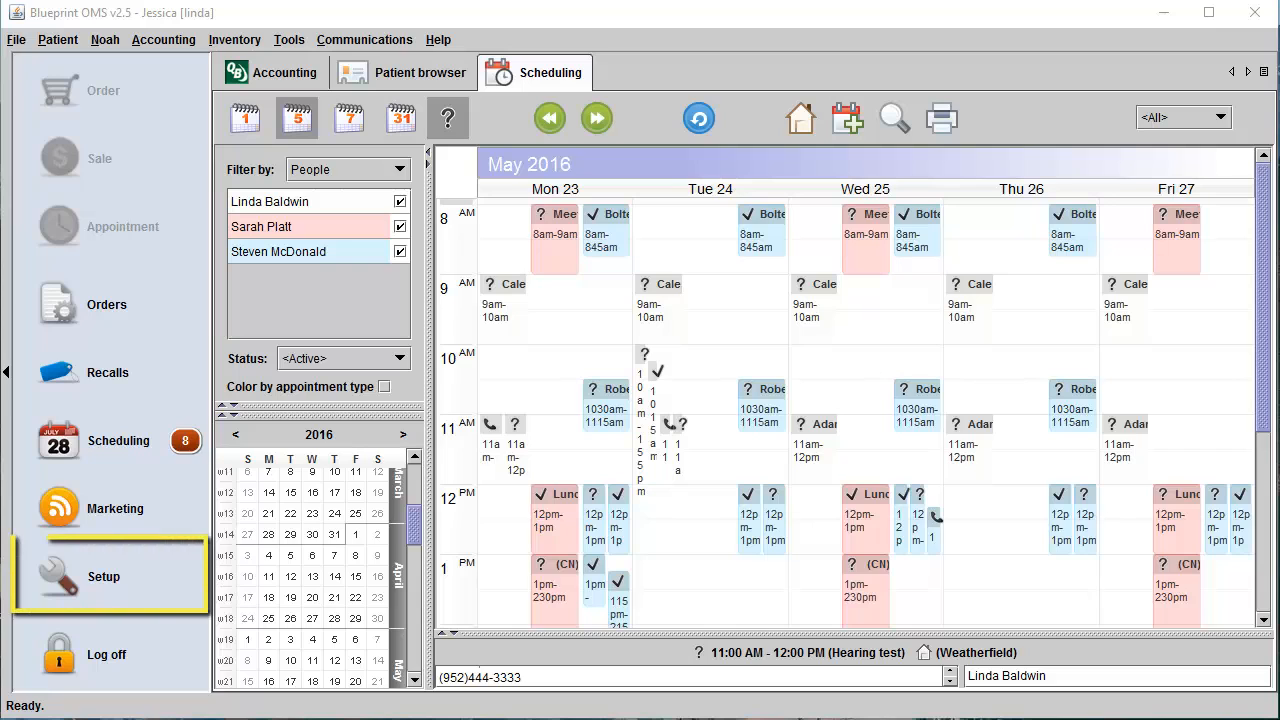
# Open the list of roles under User administration in the Setup area.
pyautogui.click(70, 572)
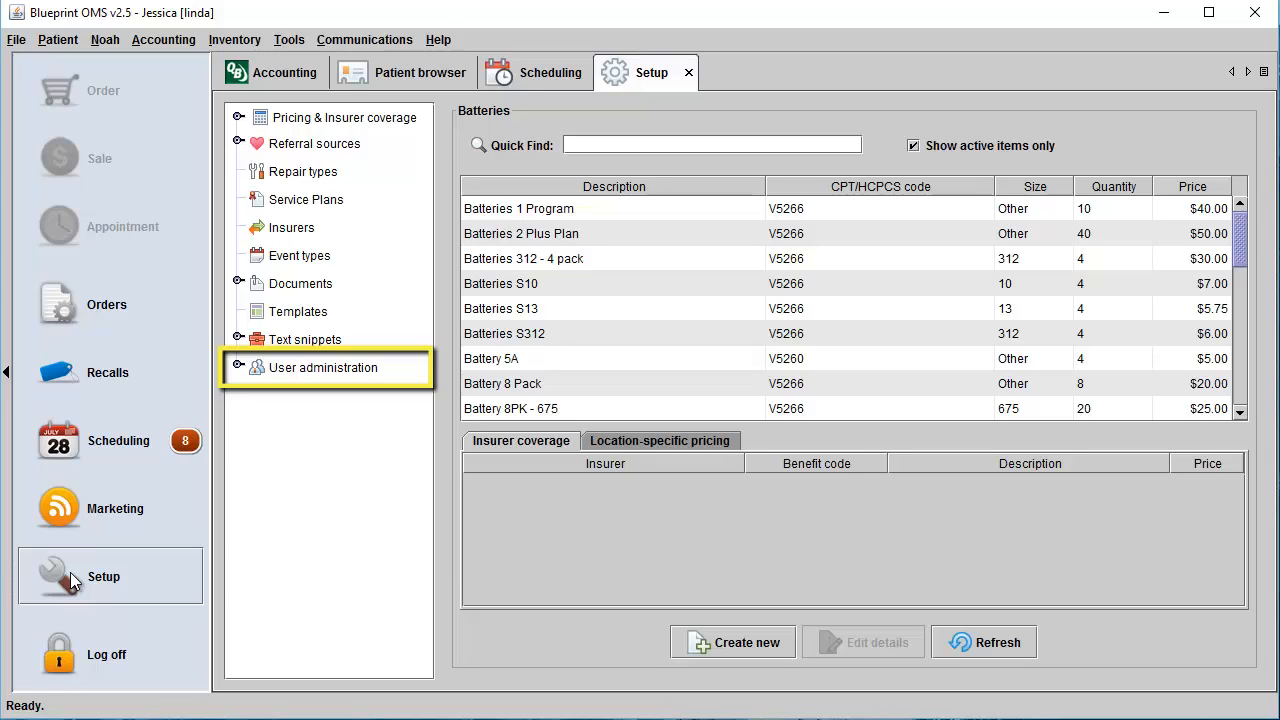
pyautogui.click(238, 367)
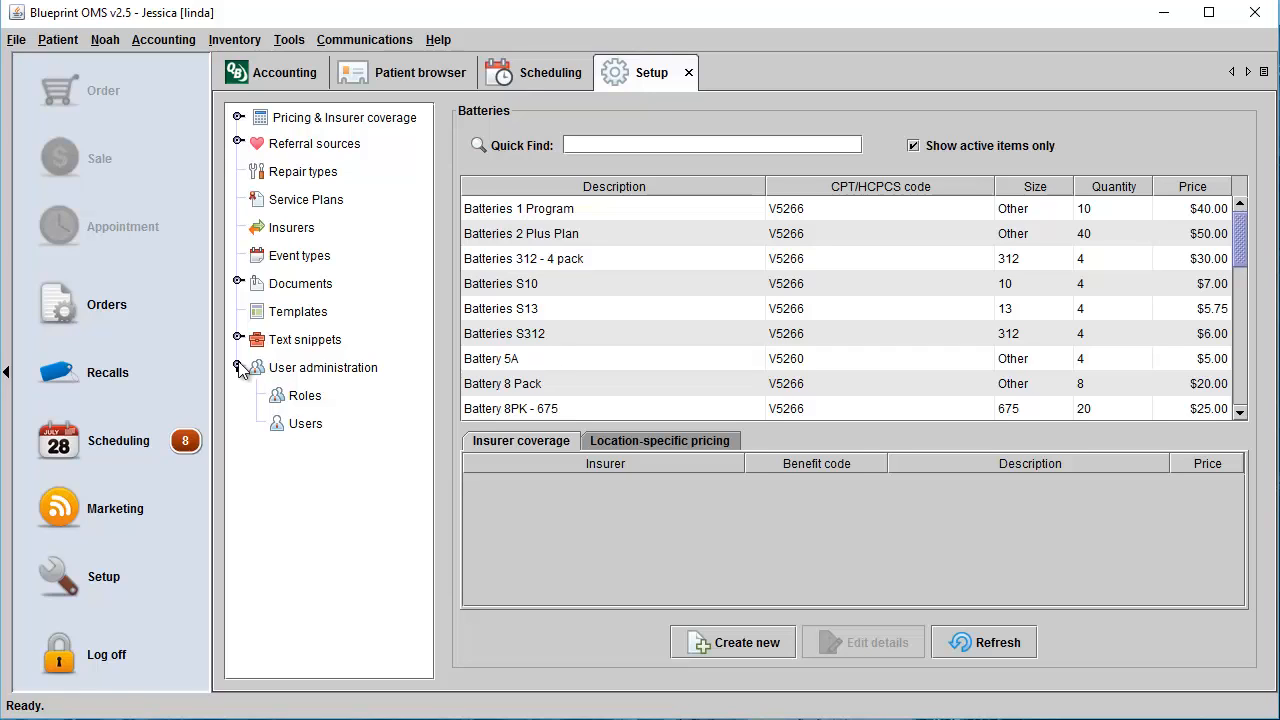
pyautogui.click(296, 398)
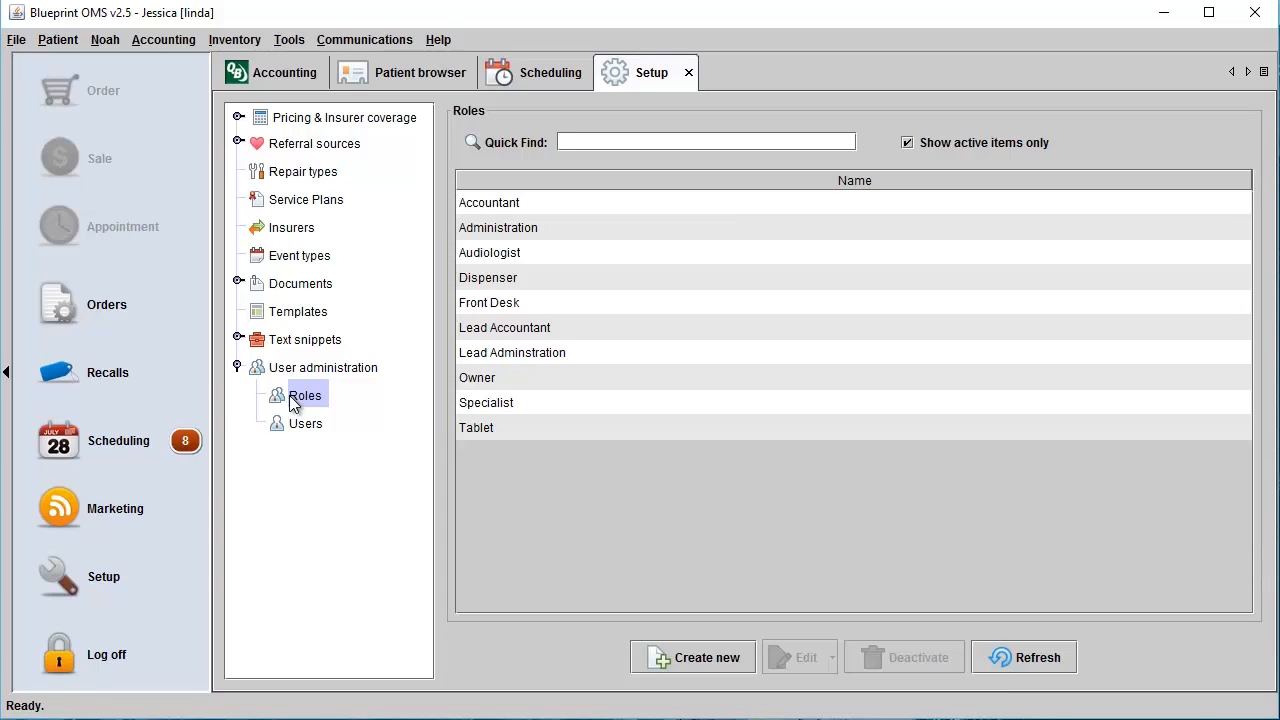
# Create a new role named Receptionist.
pyautogui.click(688, 668)
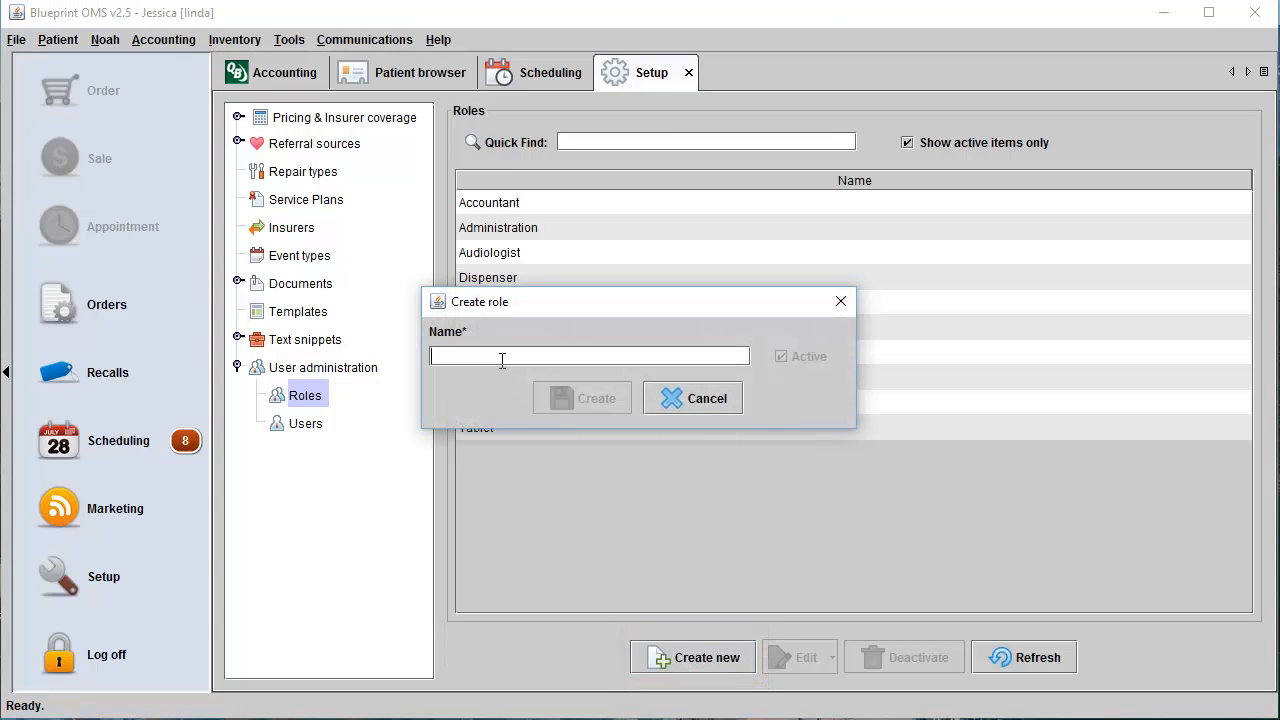
pyautogui.write('recept')
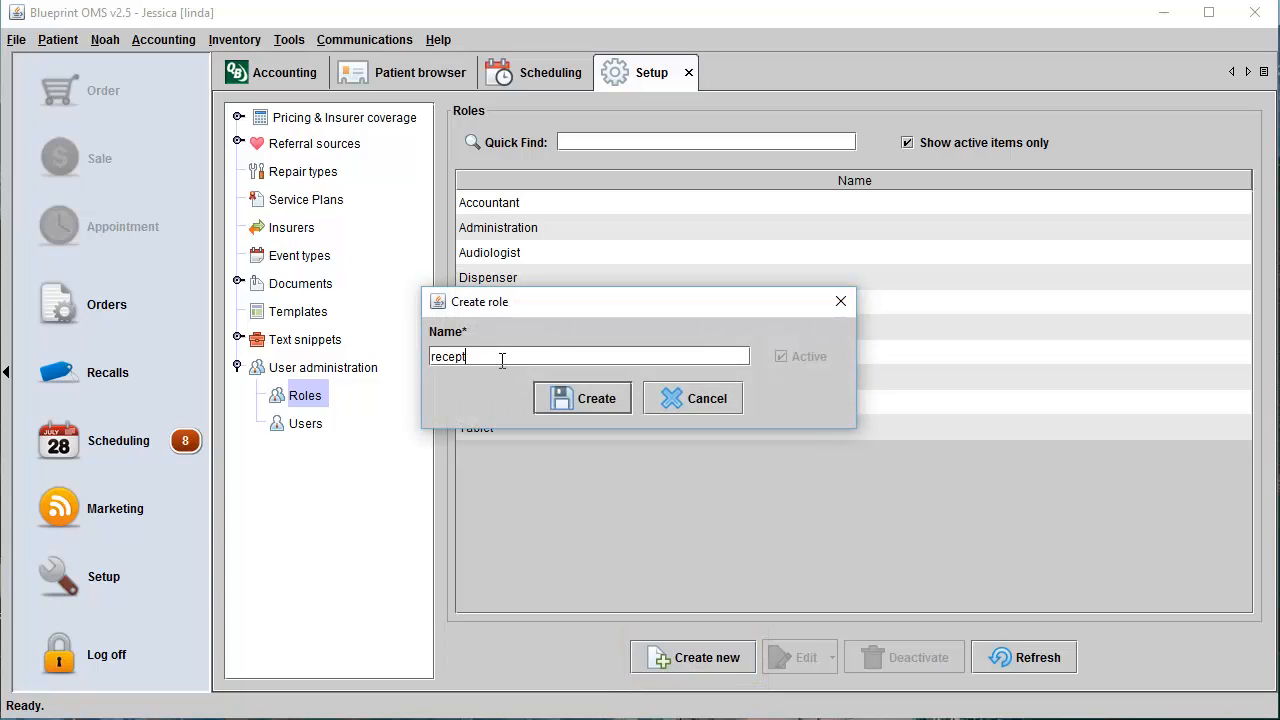
pyautogui.write('ionist')
pyautogui.click(437, 356)
pyautogui.press('BackSpace')
pyautogui.write('R')
pyautogui.click(587, 399)
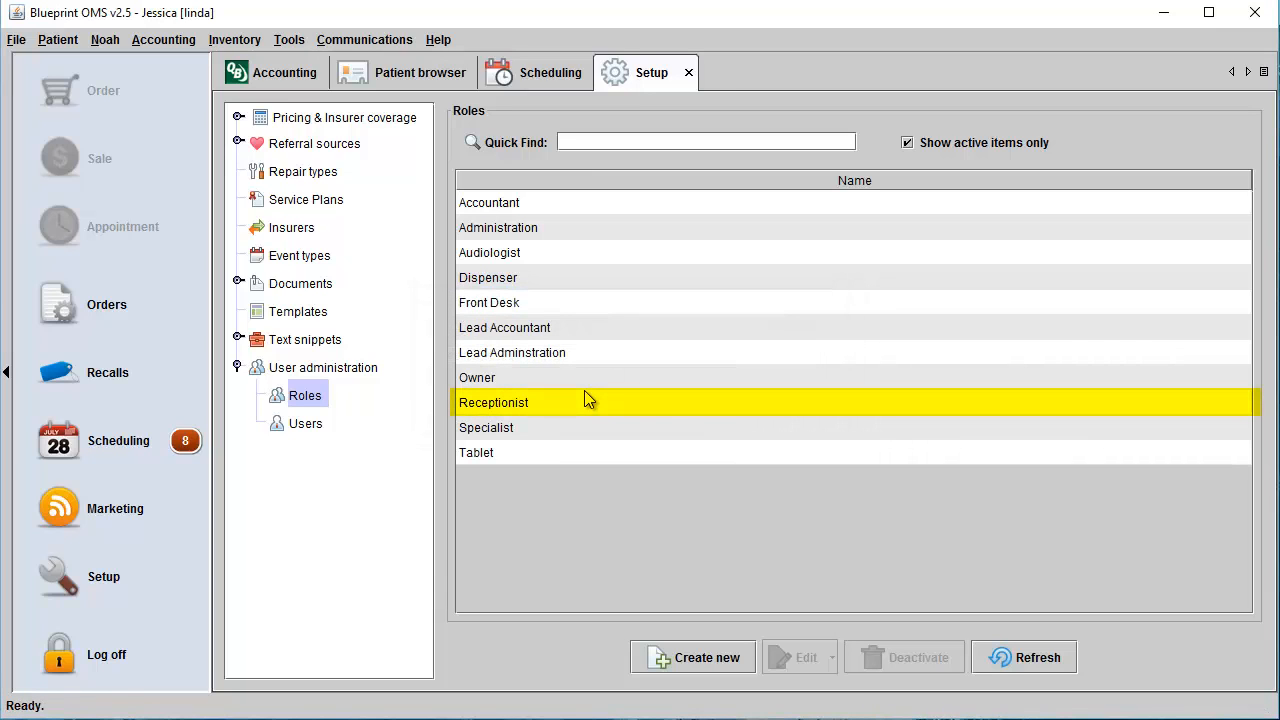
# View the Receptionist role's details, including its Active setting, and close them without changes.
pyautogui.click(586, 406)
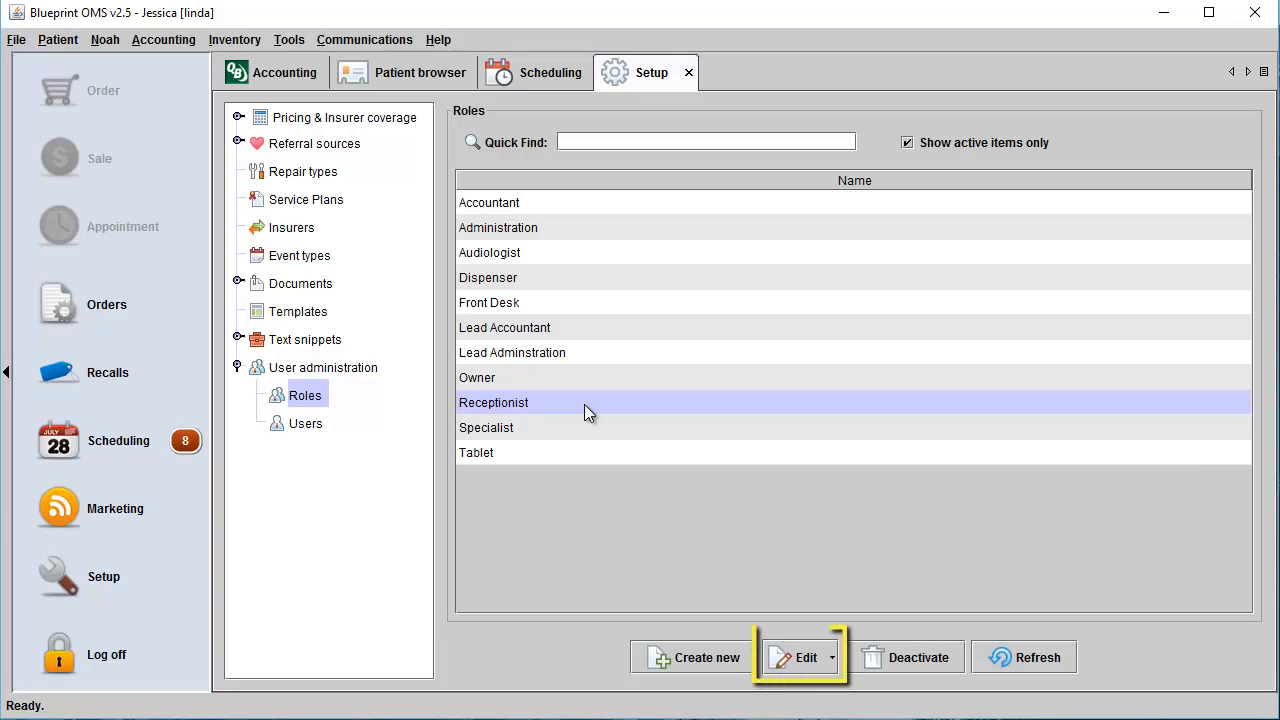
pyautogui.click(805, 658)
pyautogui.click(799, 687)
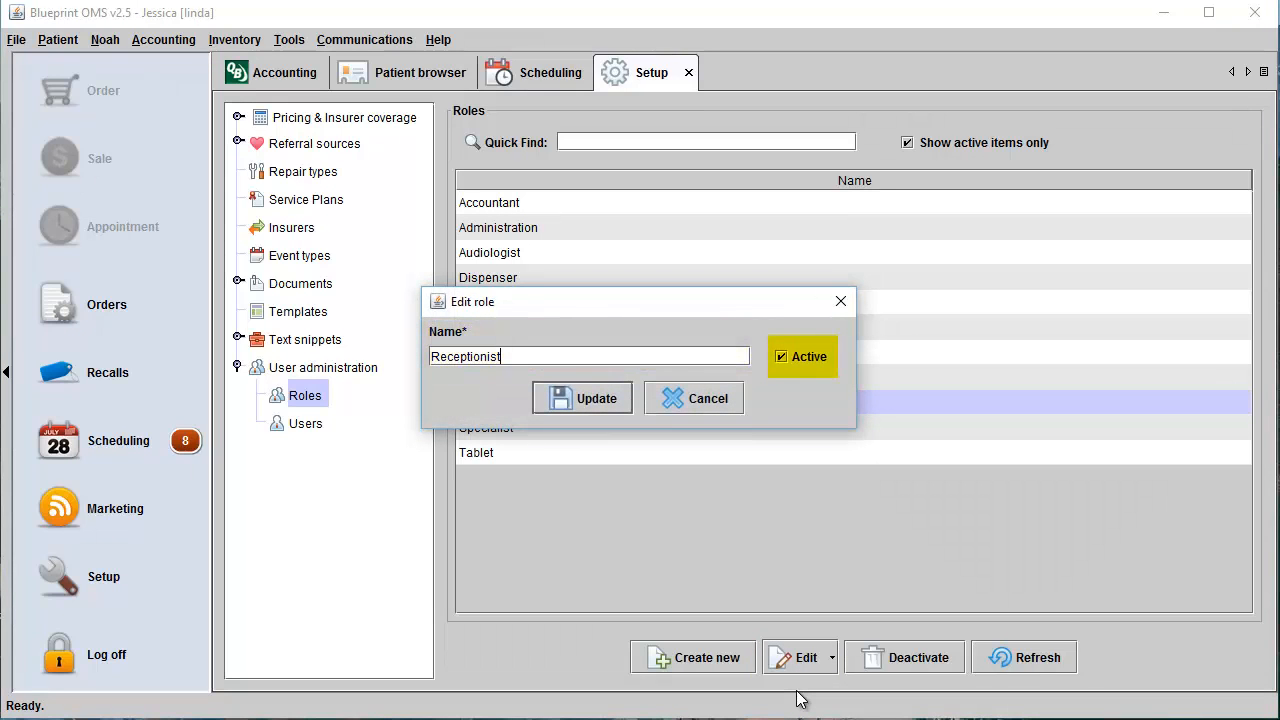
pyautogui.click(838, 301)
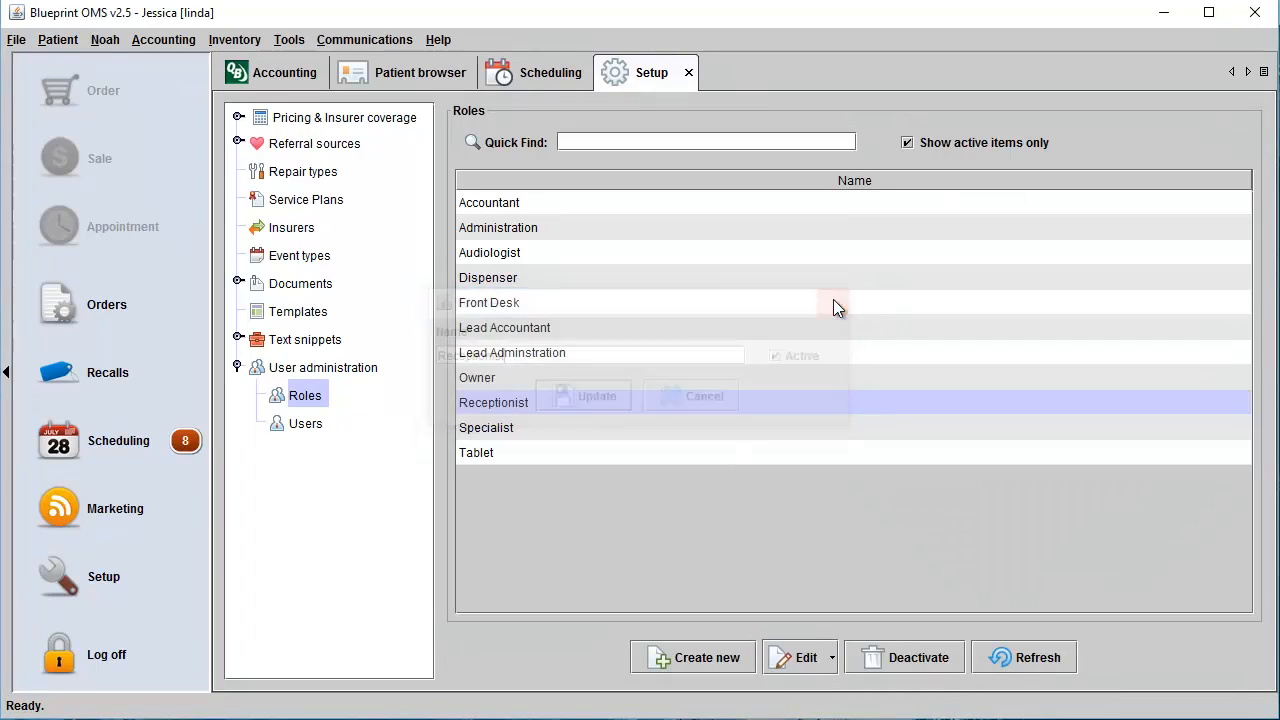
# Grant the Receptionist role the basic privileges Deactivate client, Enter 3p payment and Manage Recalls.
pyautogui.click(824, 657)
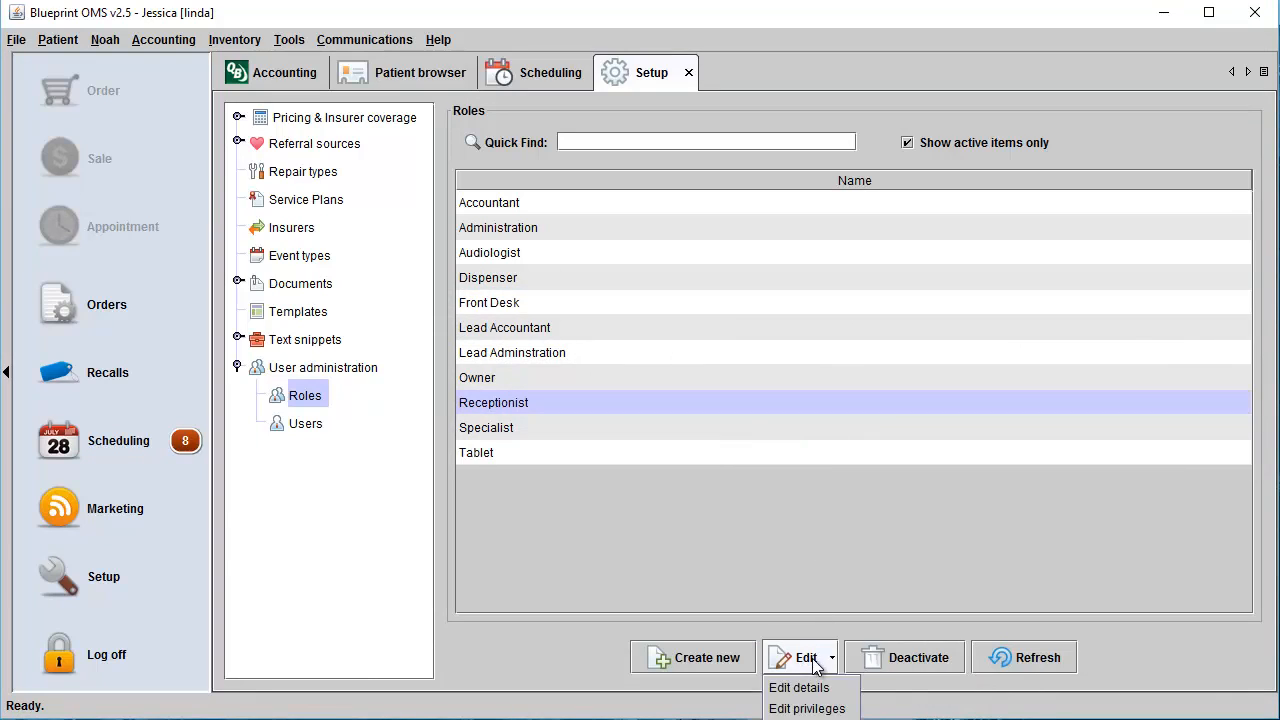
pyautogui.click(812, 709)
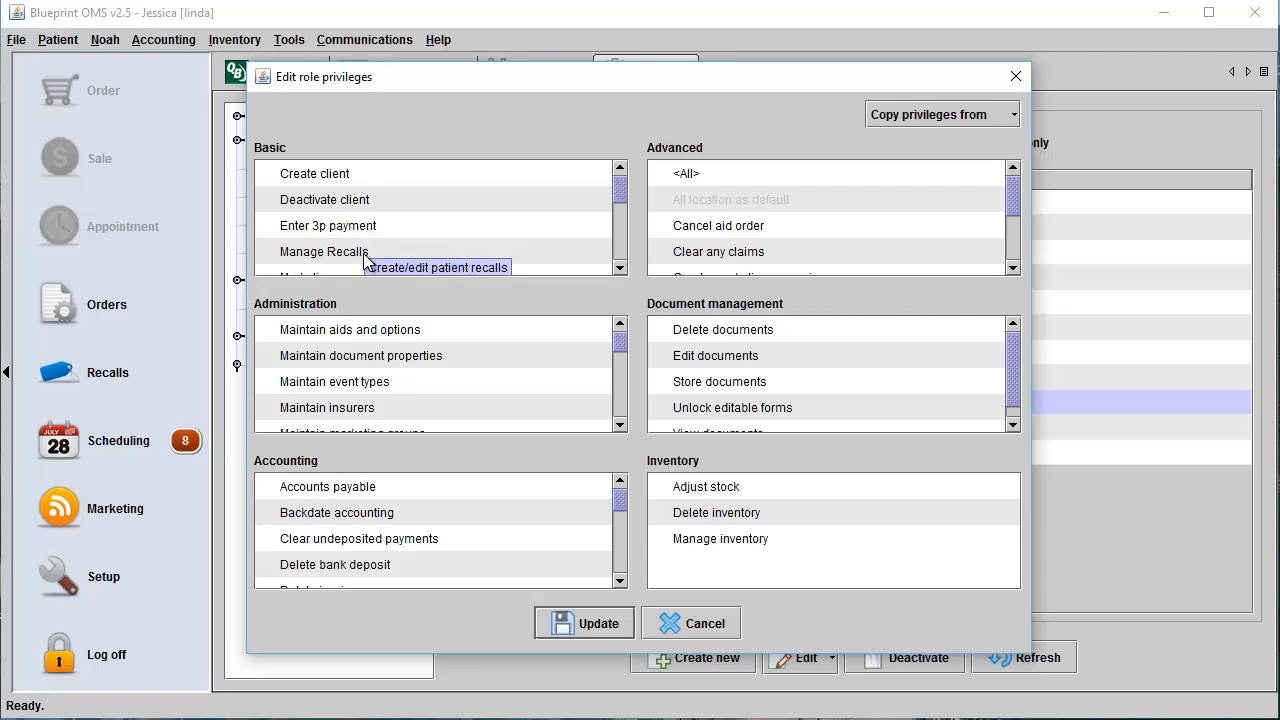
pyautogui.click(268, 203)
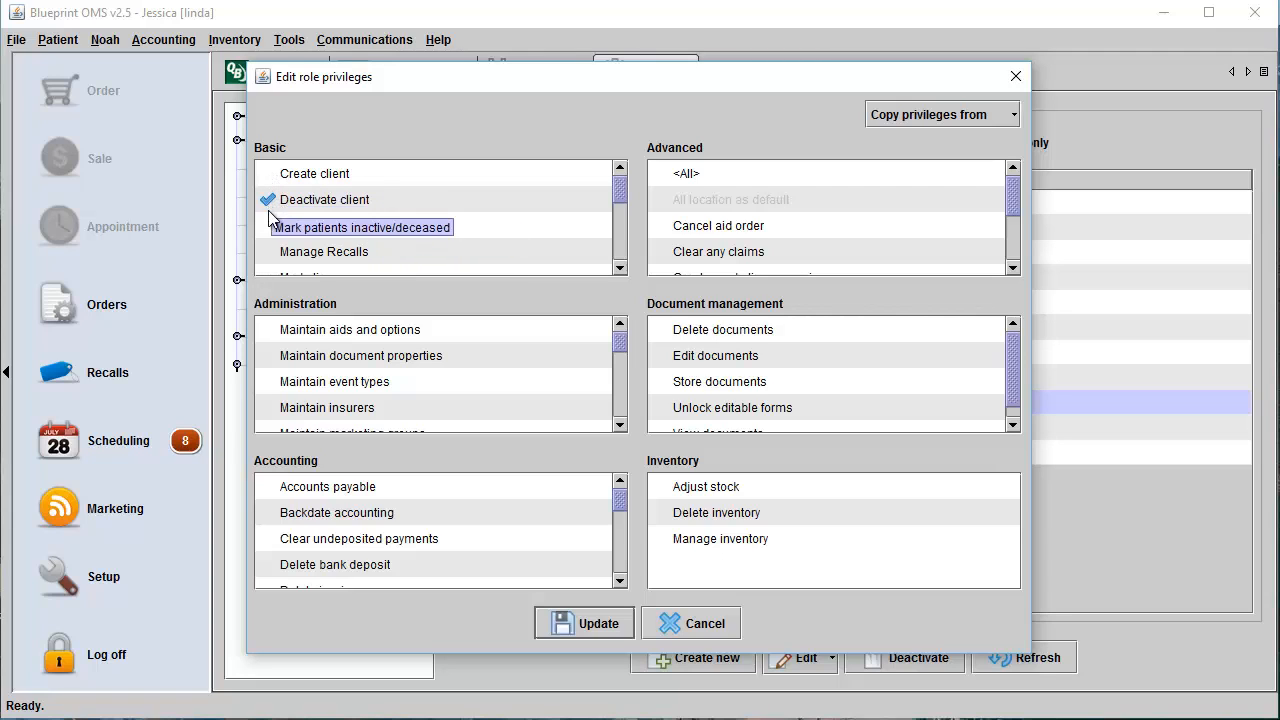
pyautogui.click(268, 226)
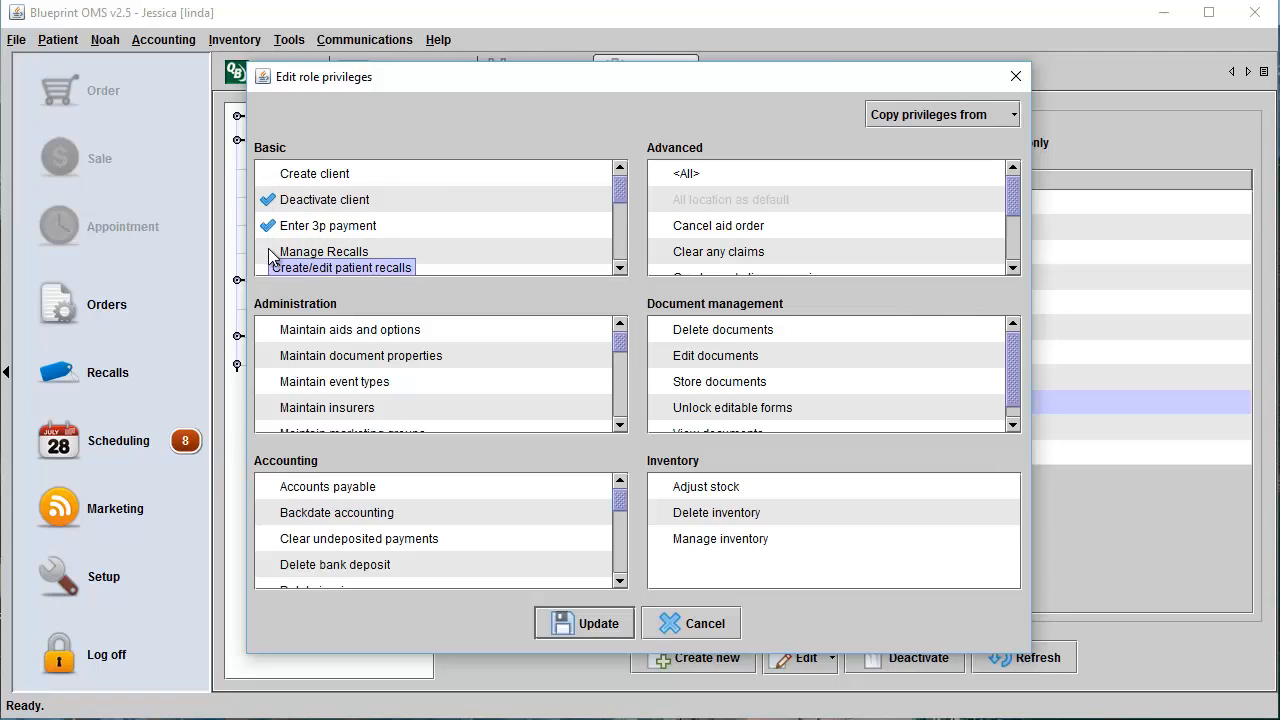
pyautogui.click(268, 252)
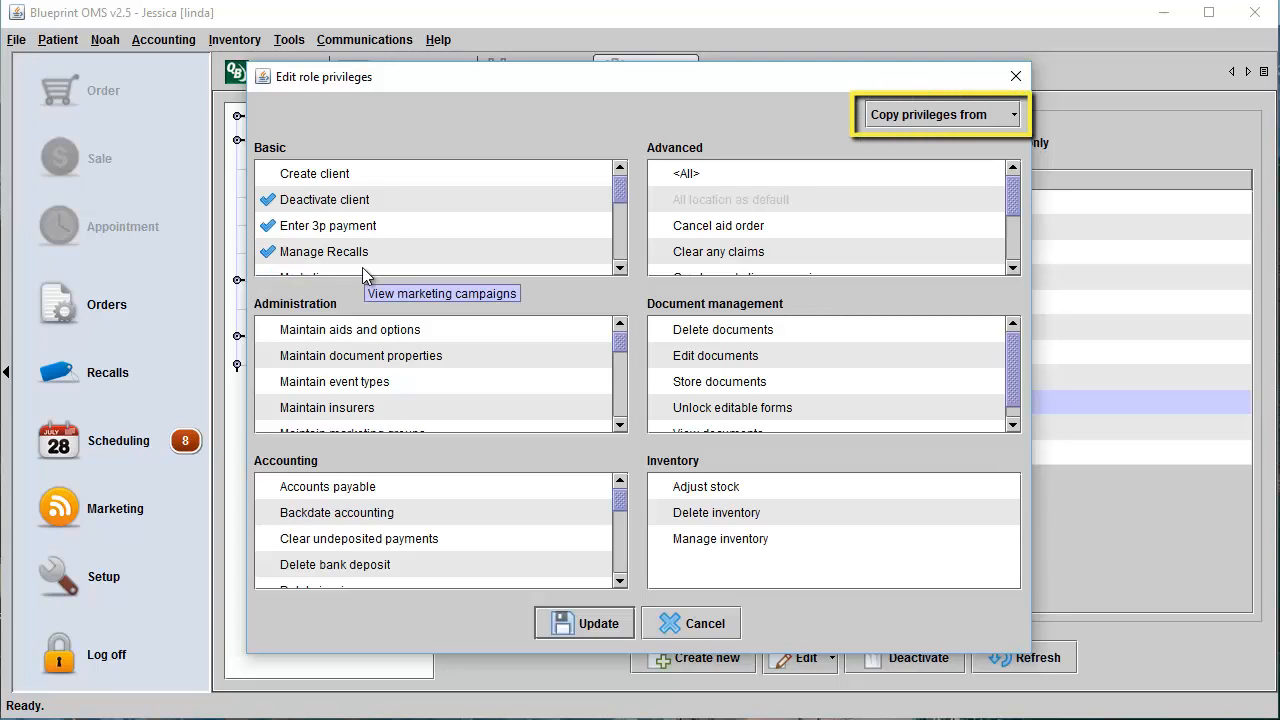
# Copy the existing Account Manager user's privileges to the Receptionist role and save them.
pyautogui.click(935, 118)
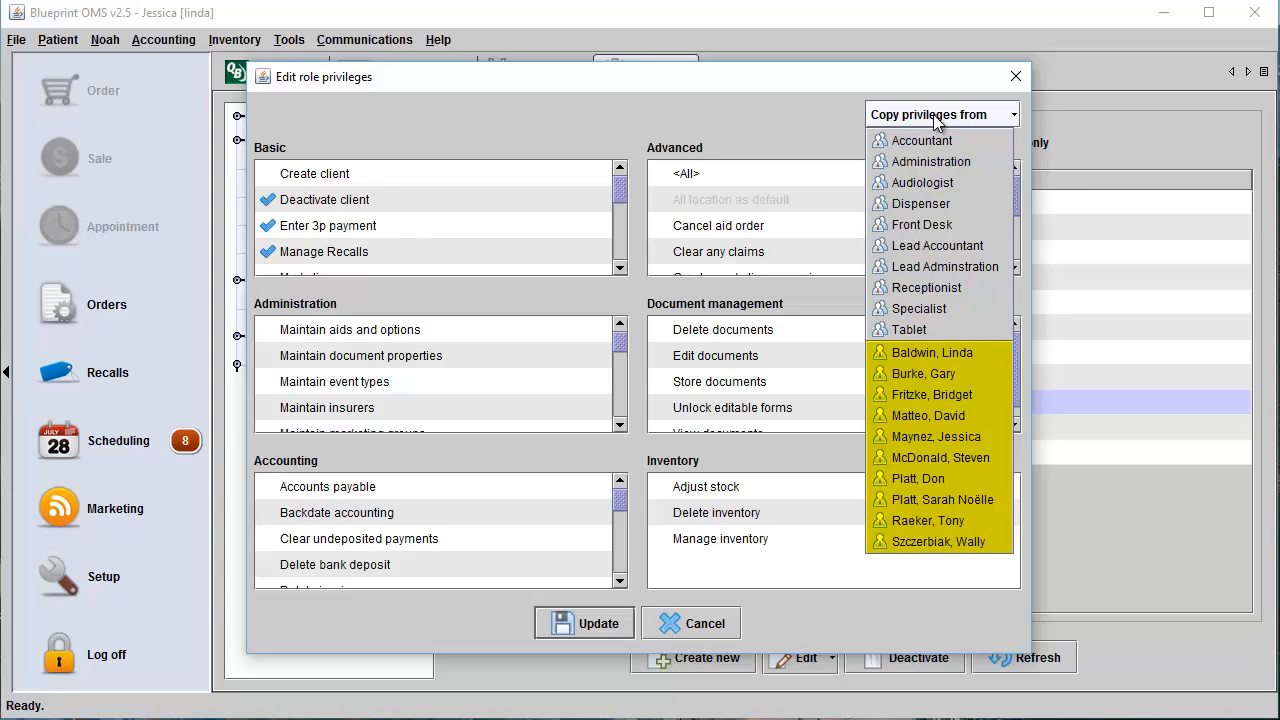
pyautogui.click(960, 396)
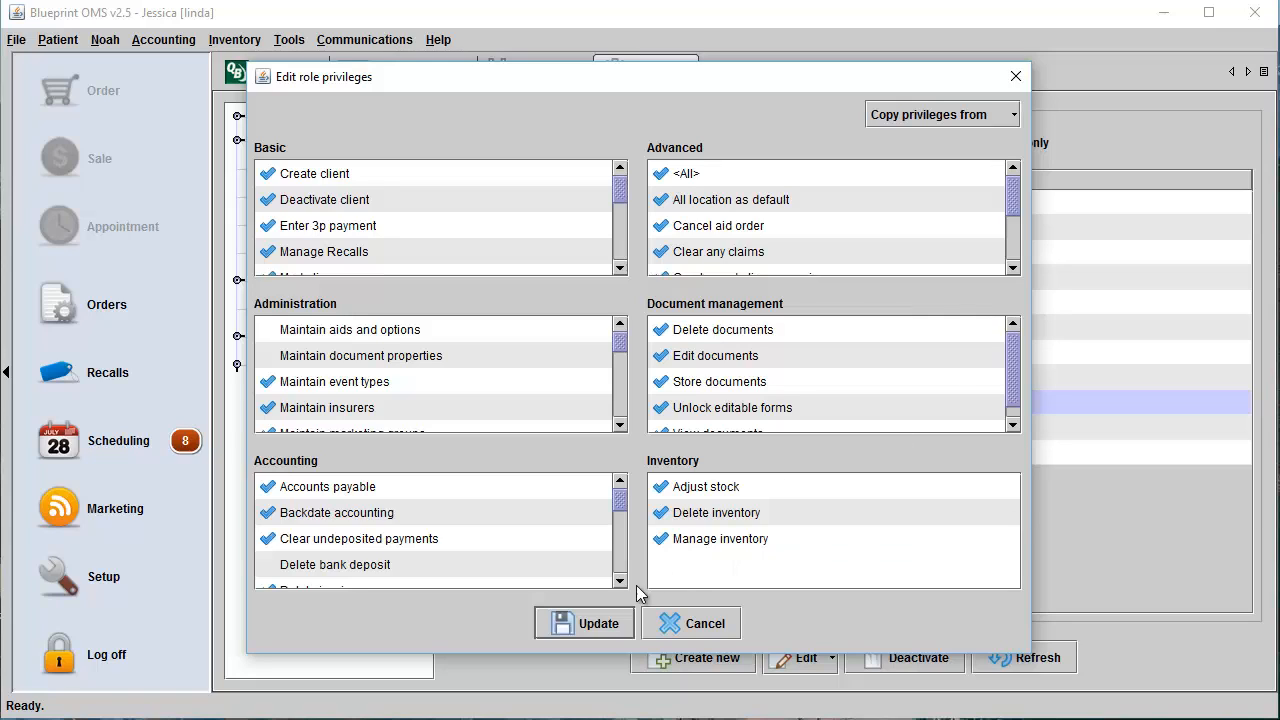
pyautogui.click(600, 623)
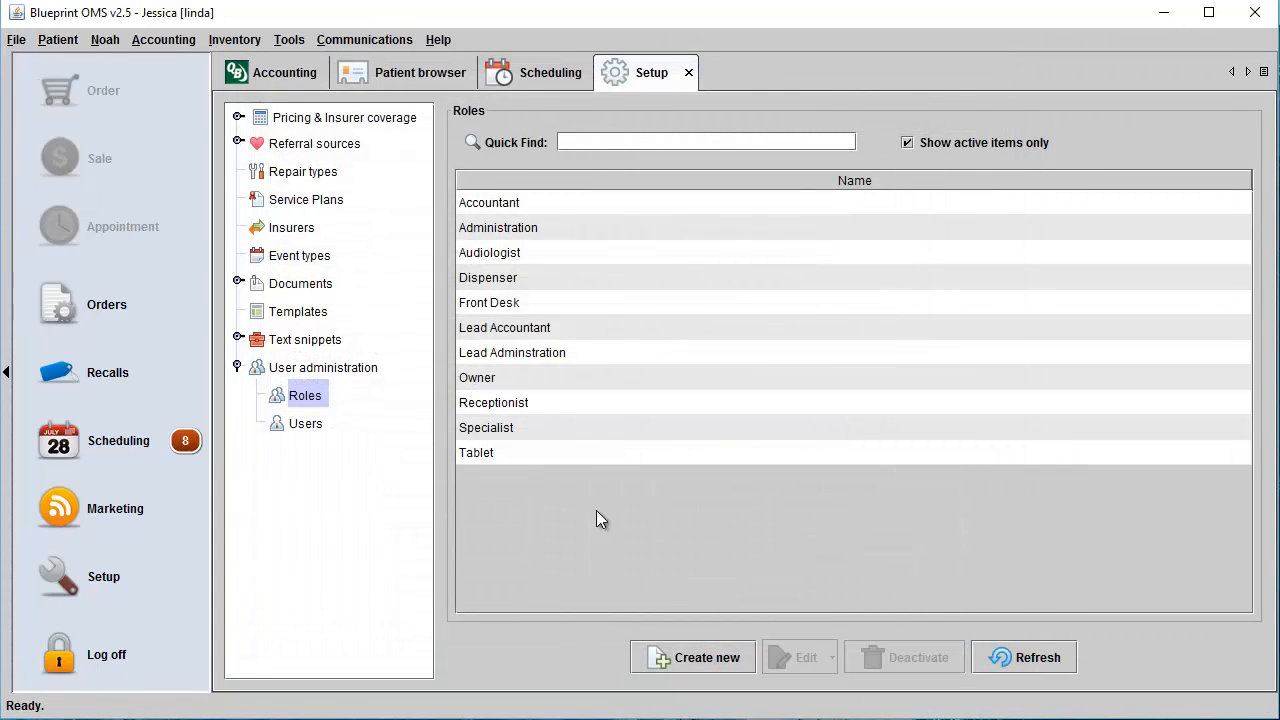
# Copy the existing Account Manager user's report access to the Receptionist role and save it.
pyautogui.click(533, 400)
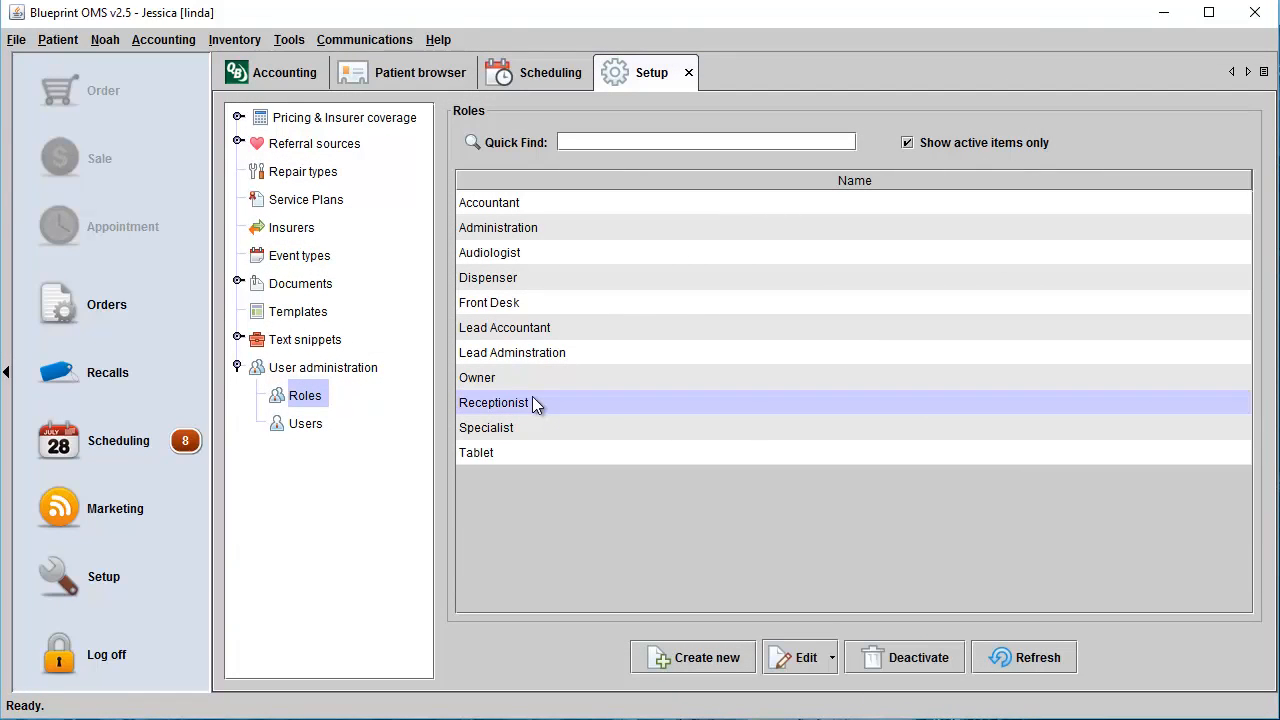
pyautogui.click(810, 659)
pyautogui.click(814, 719)
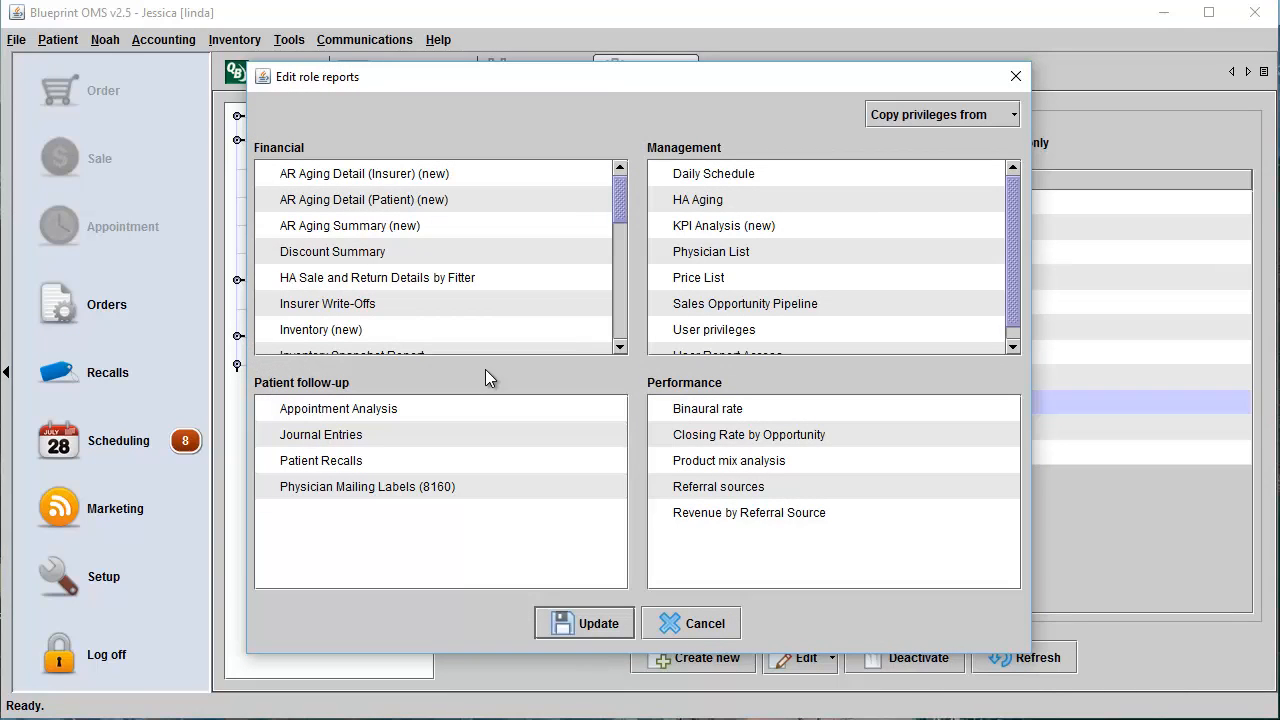
pyautogui.click(972, 120)
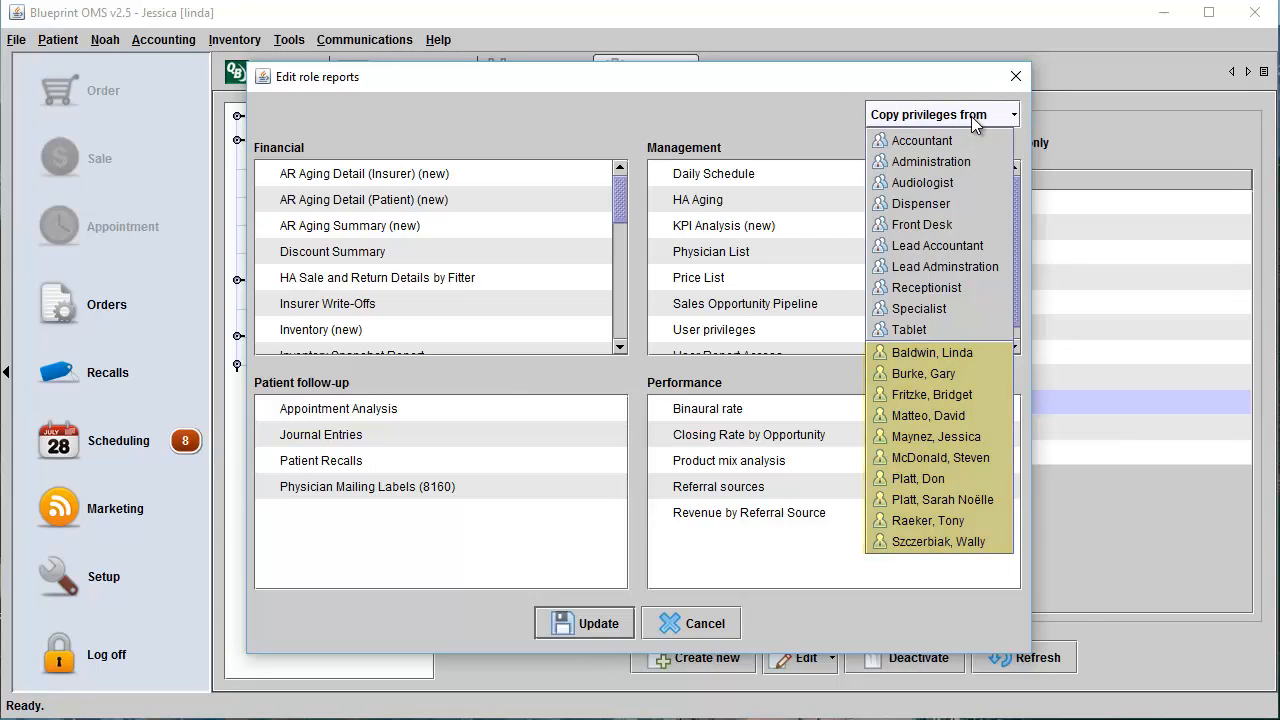
pyautogui.click(936, 396)
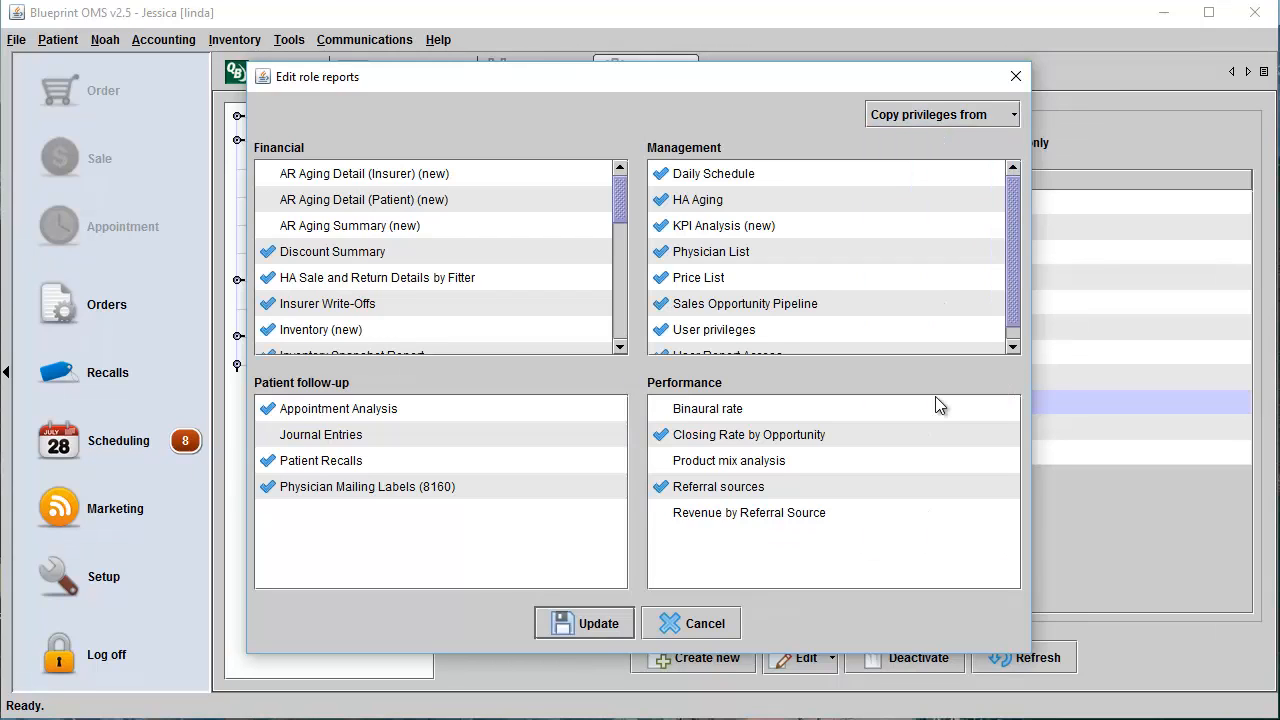
pyautogui.click(597, 624)
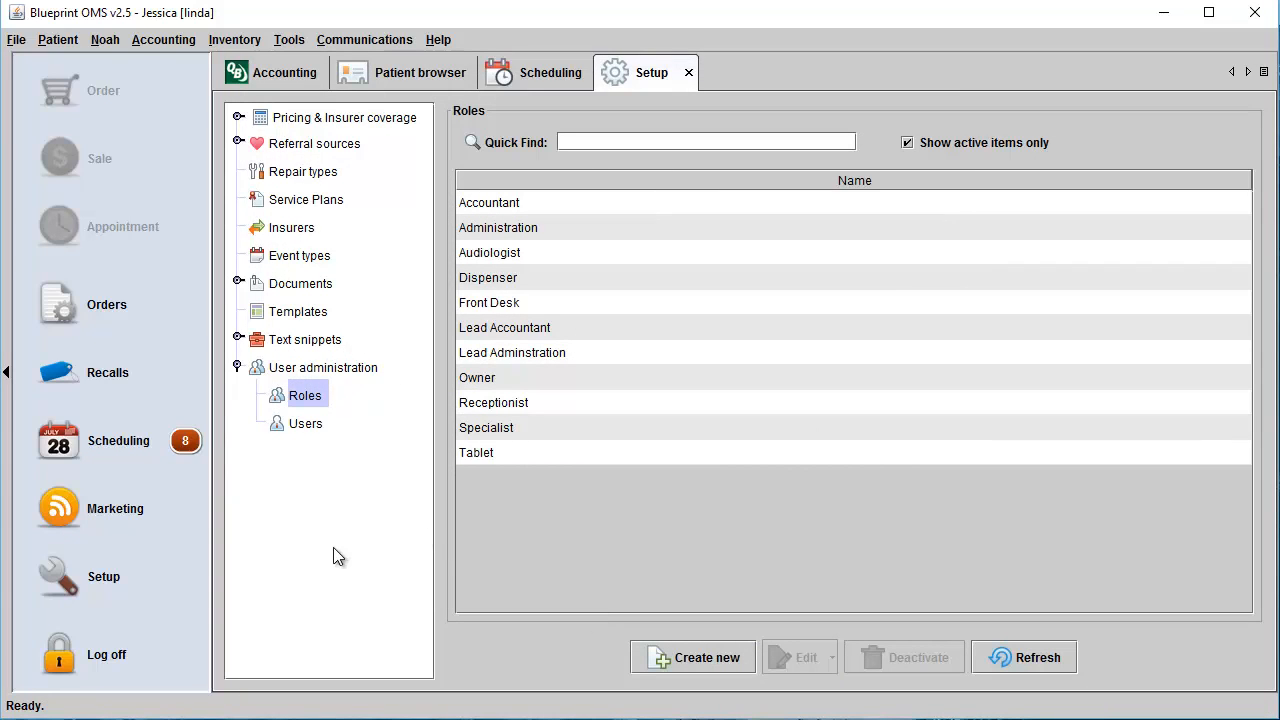
# Start a new user account with the username frontdesk and enter the account password.
pyautogui.click(304, 424)
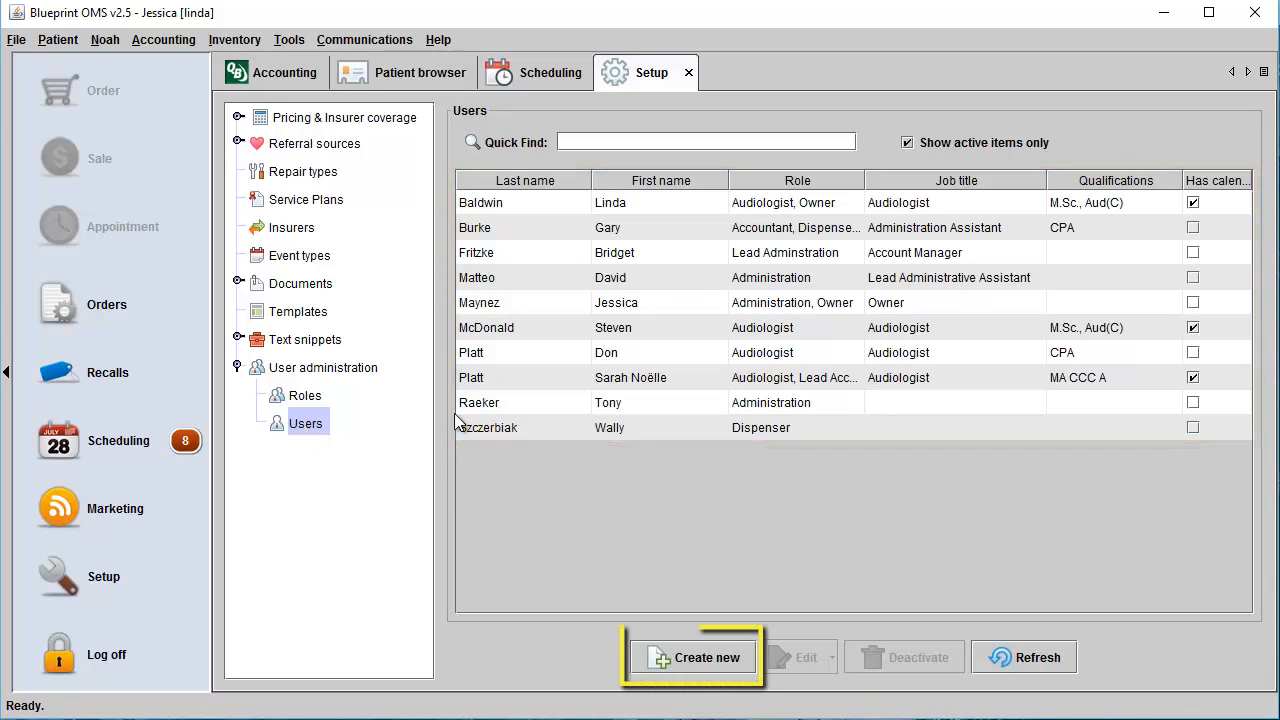
pyautogui.click(705, 658)
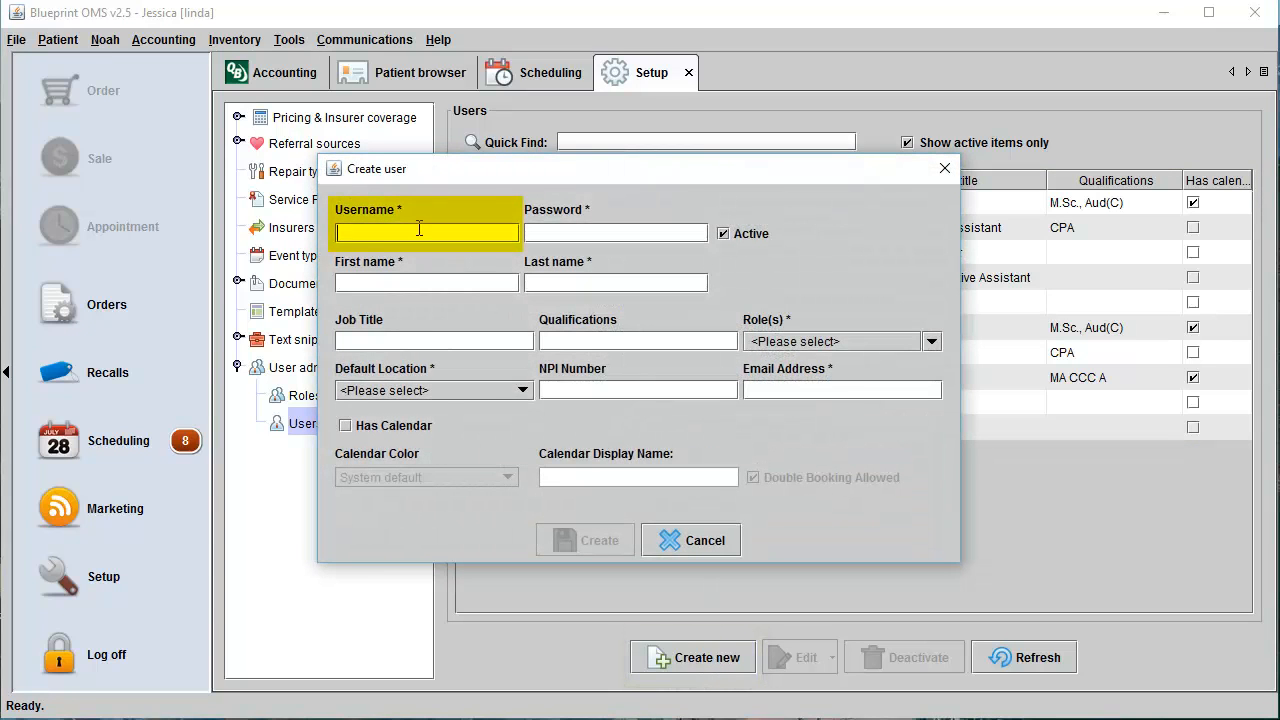
pyautogui.write('fro')
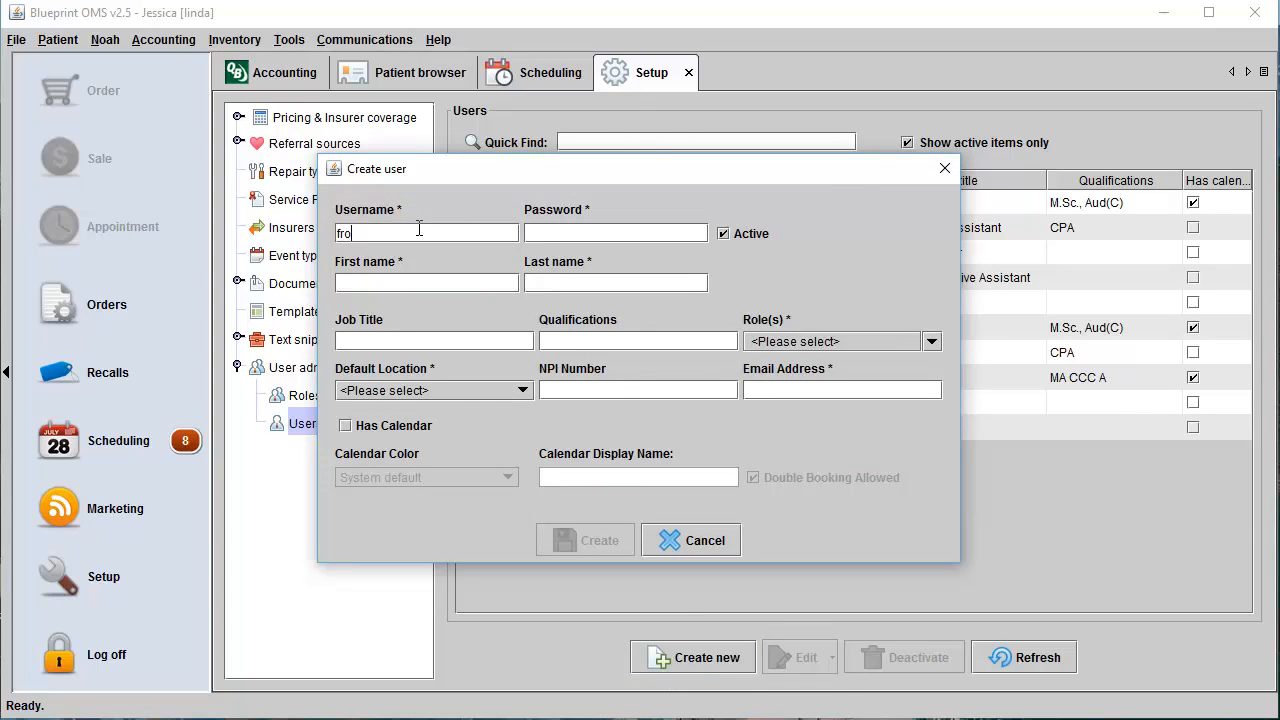
pyautogui.write('ntdesk')
pyautogui.click(583, 237)
pyautogui.write('123456')
# Enter the new user's first and last name and set the job title to receptionist.
pyautogui.click(596, 284)
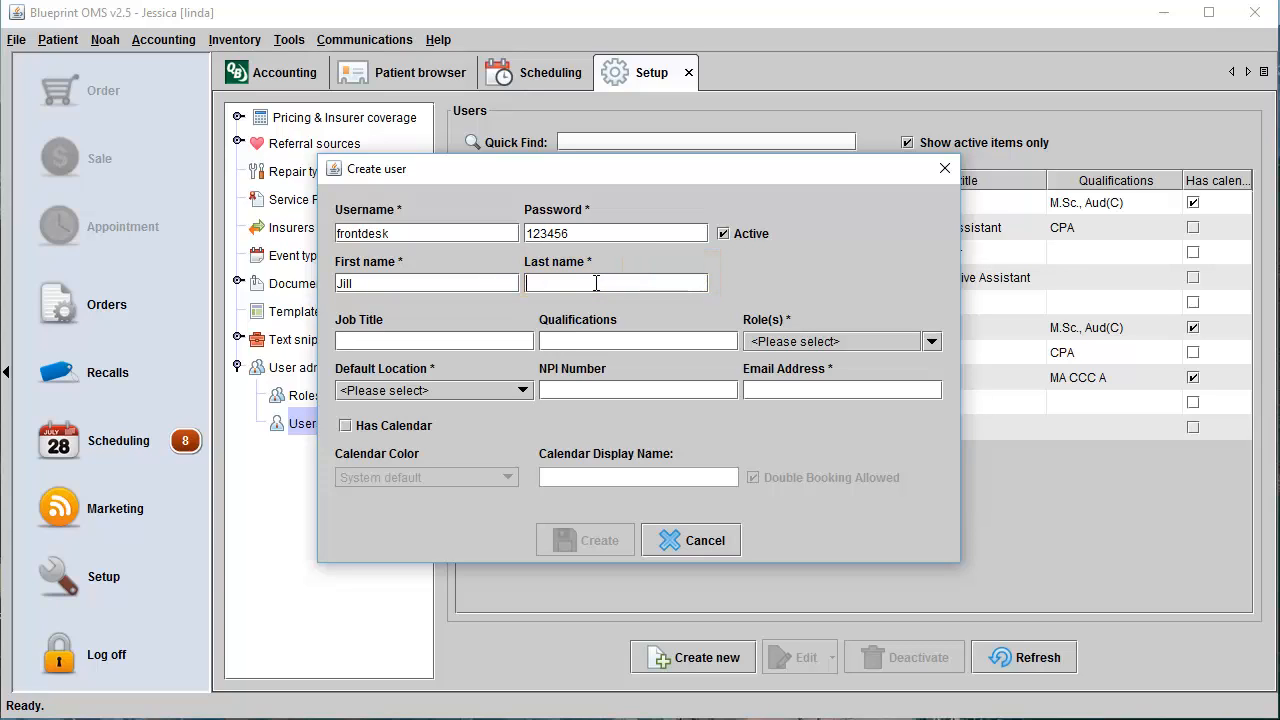
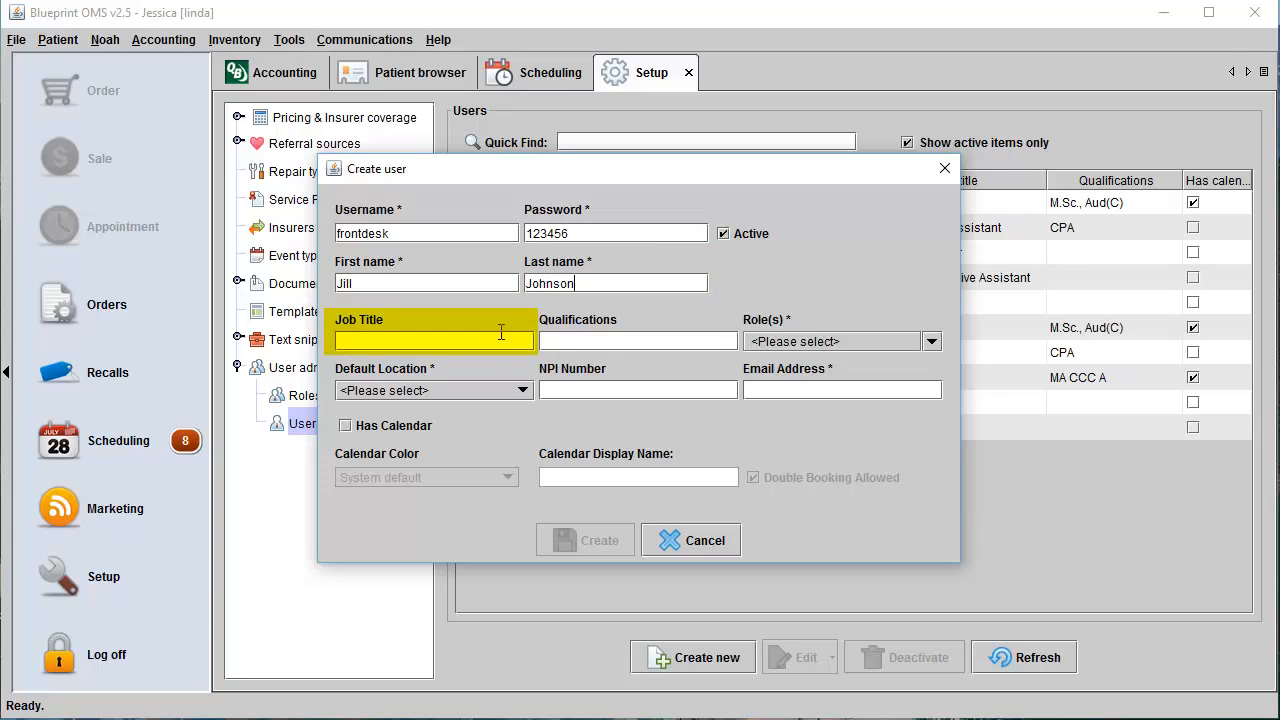
pyautogui.write('rece')
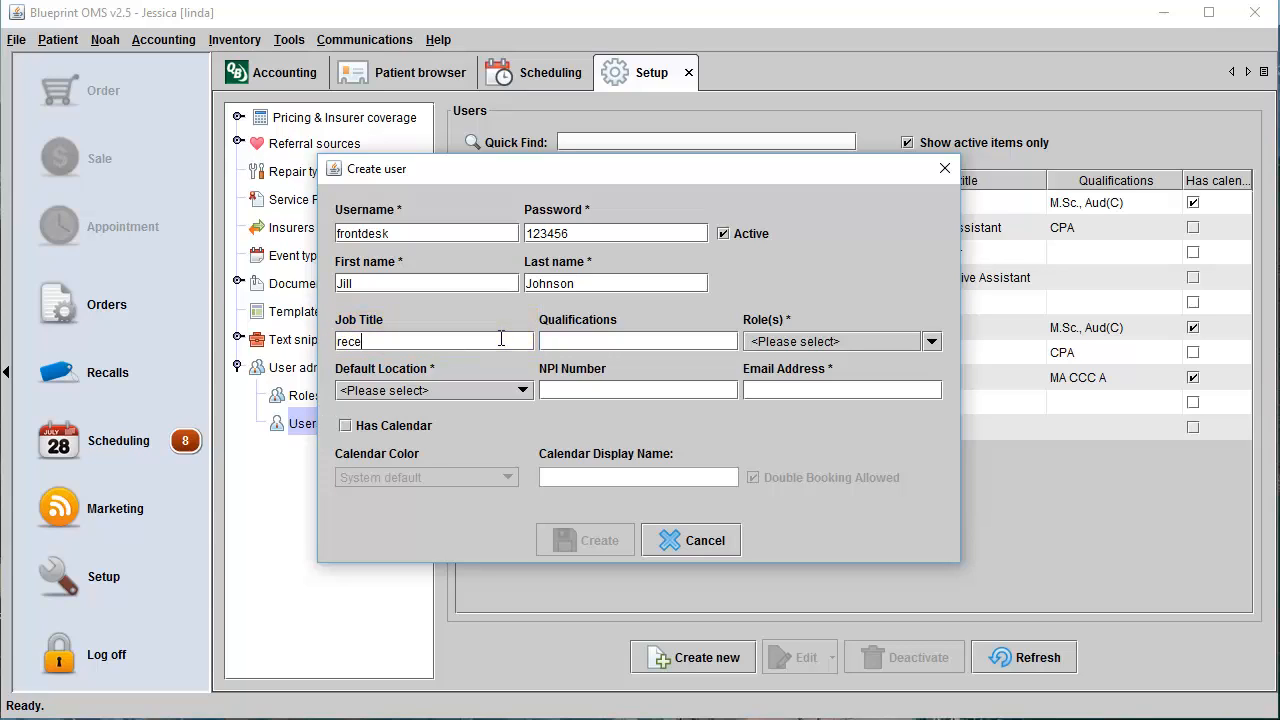
pyautogui.write('ptionist')
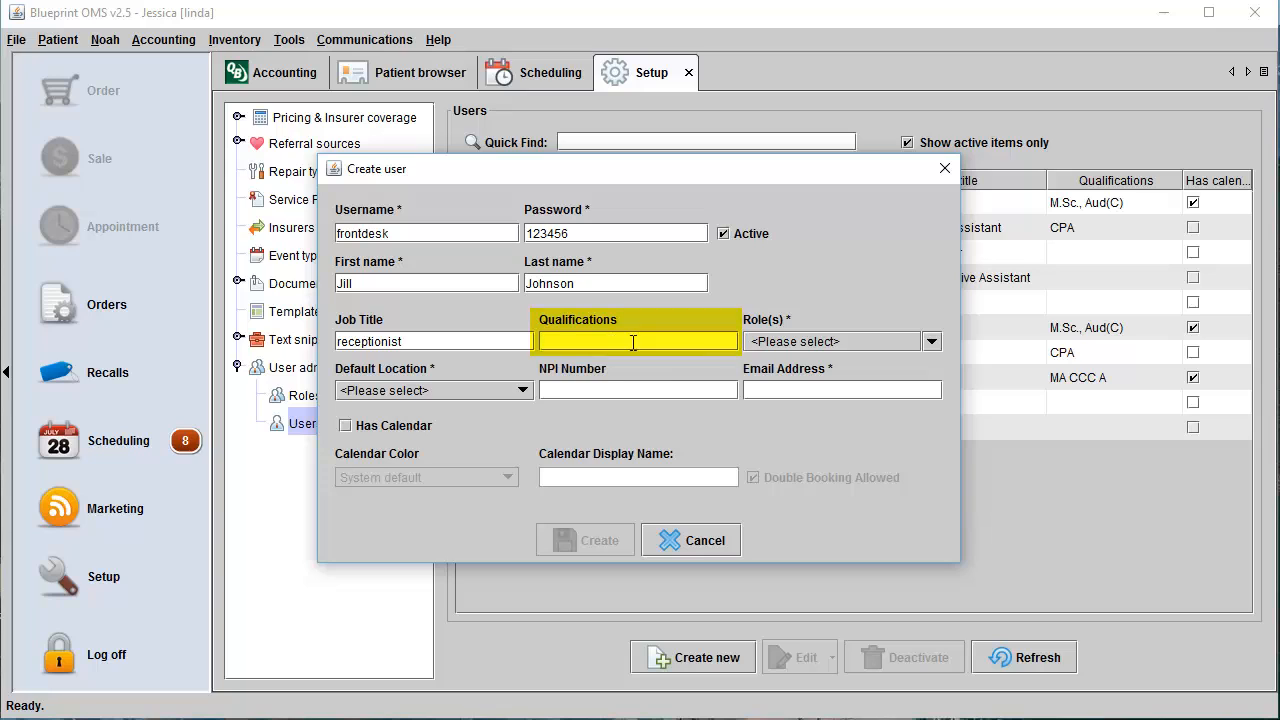
# Assign the Receptionist role to the new user and set the default location to Manchester.
pyautogui.click(933, 344)
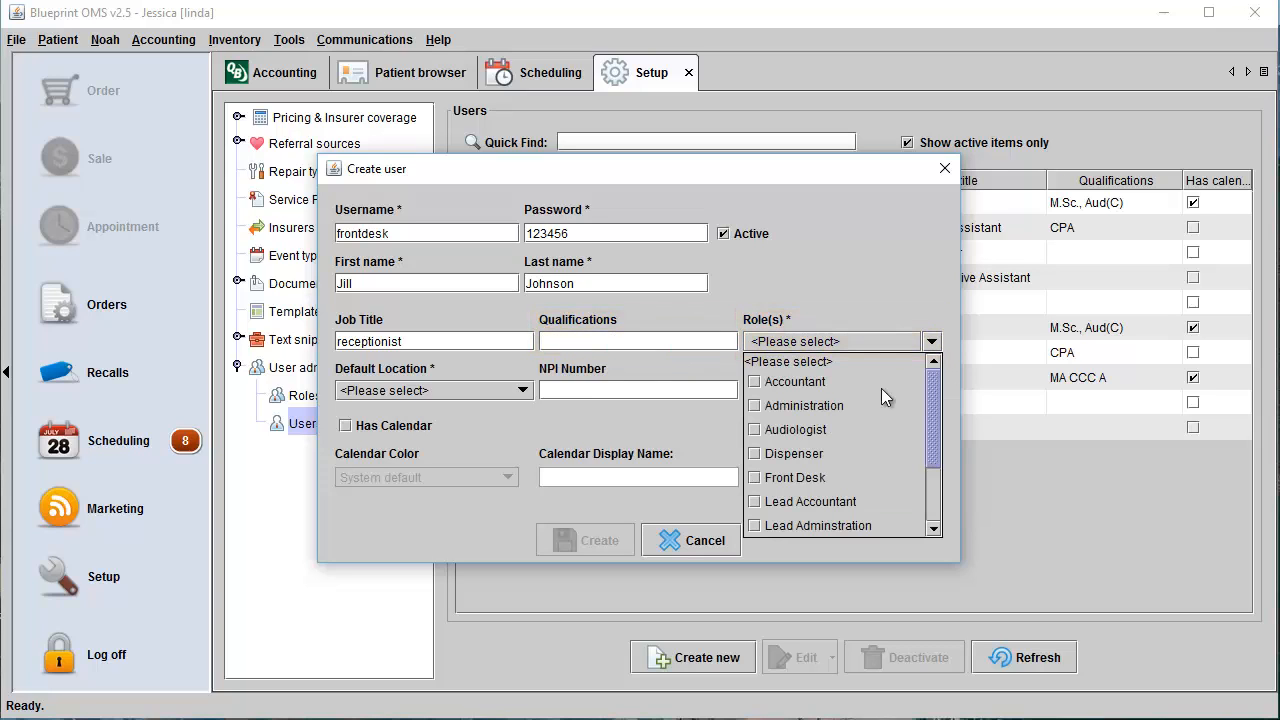
pyautogui.scroll(-2, 837, 450)
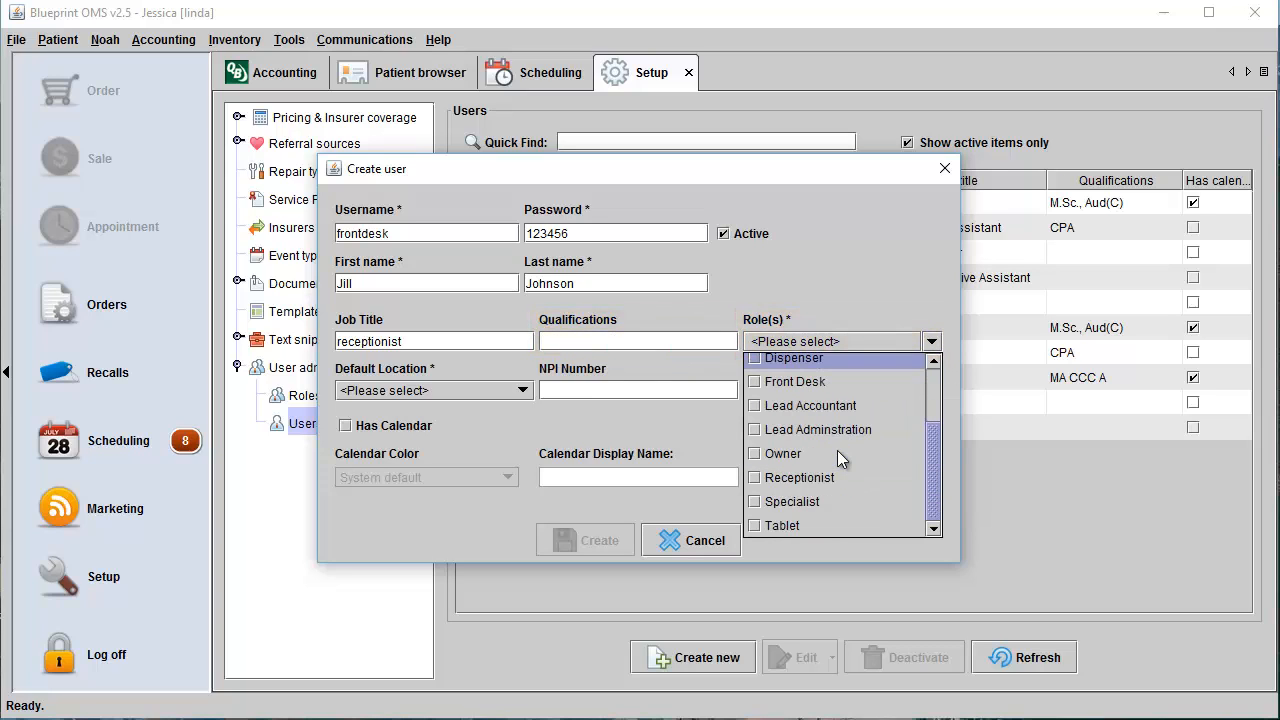
pyautogui.click(756, 475)
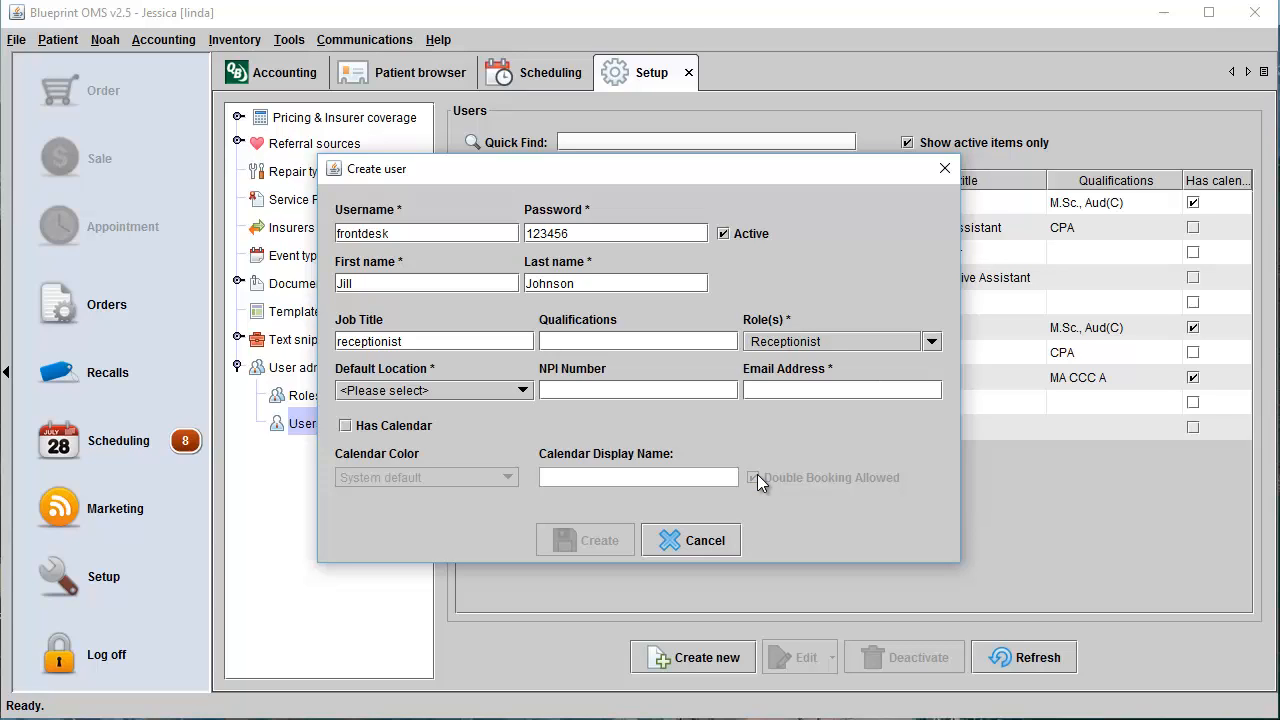
pyautogui.click(517, 390)
pyautogui.click(450, 432)
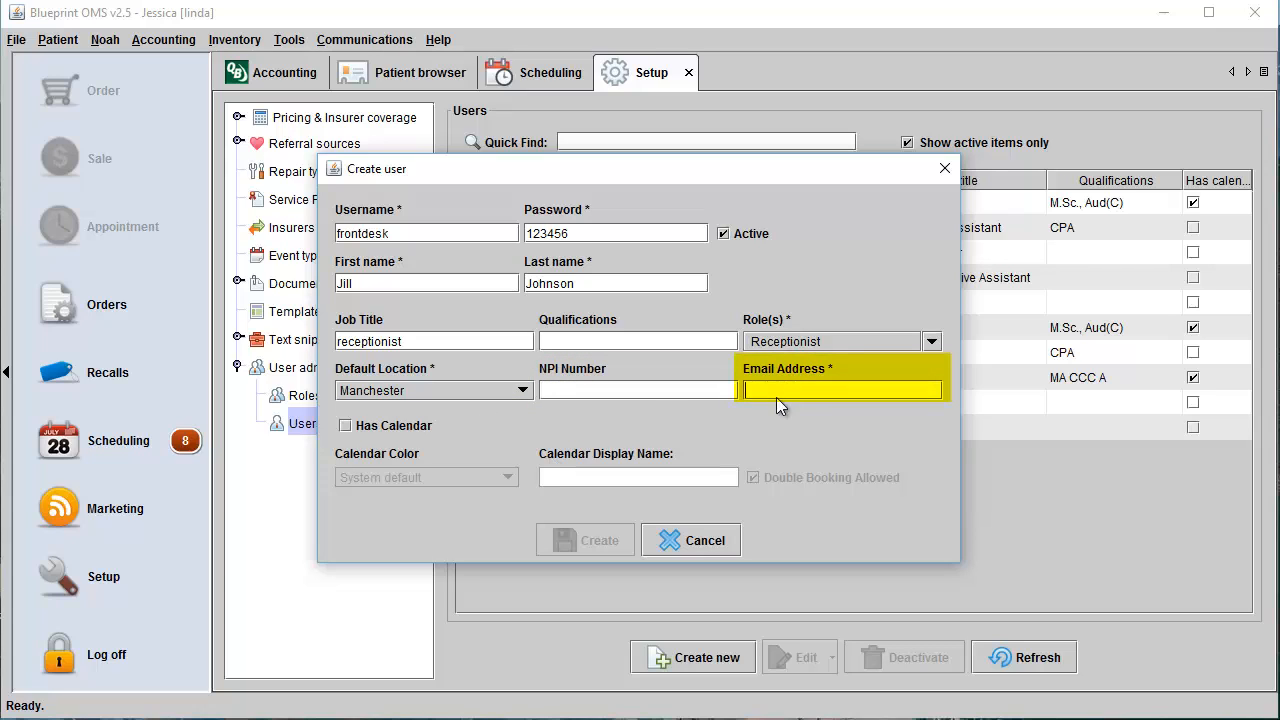
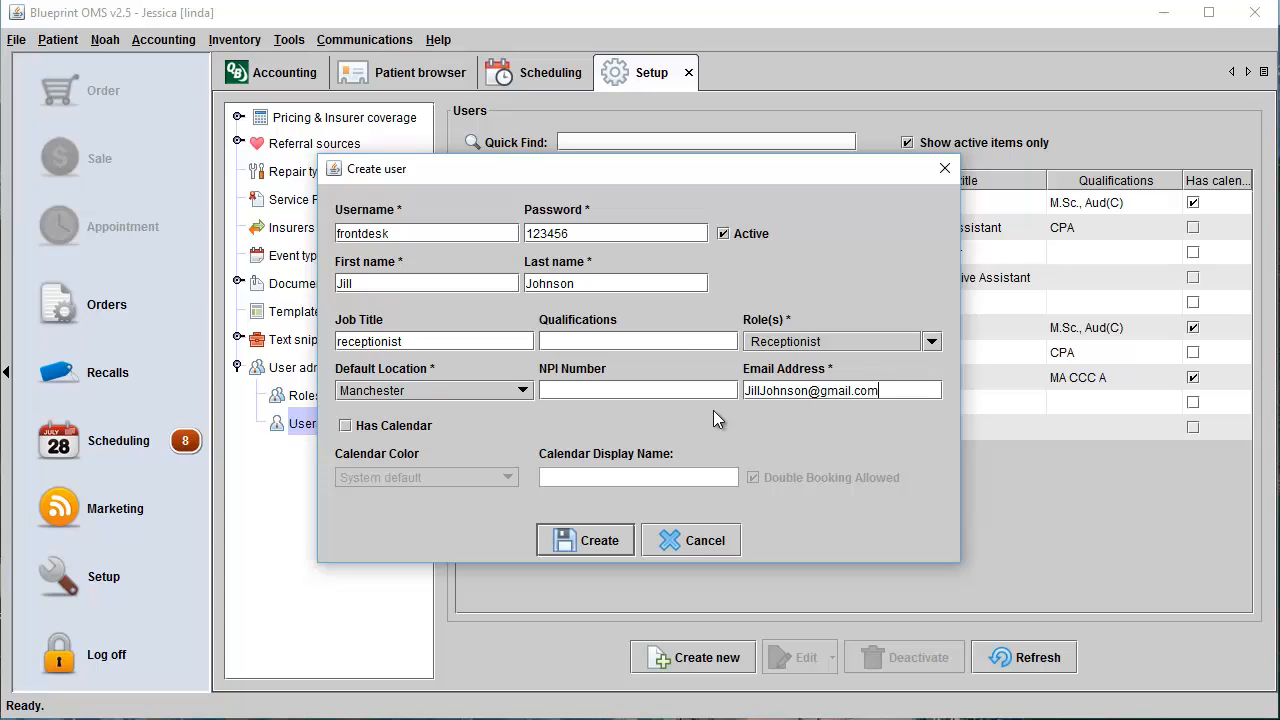
# Try enabling a calendar for the new user and browse the available calendar colors.
pyautogui.click(347, 428)
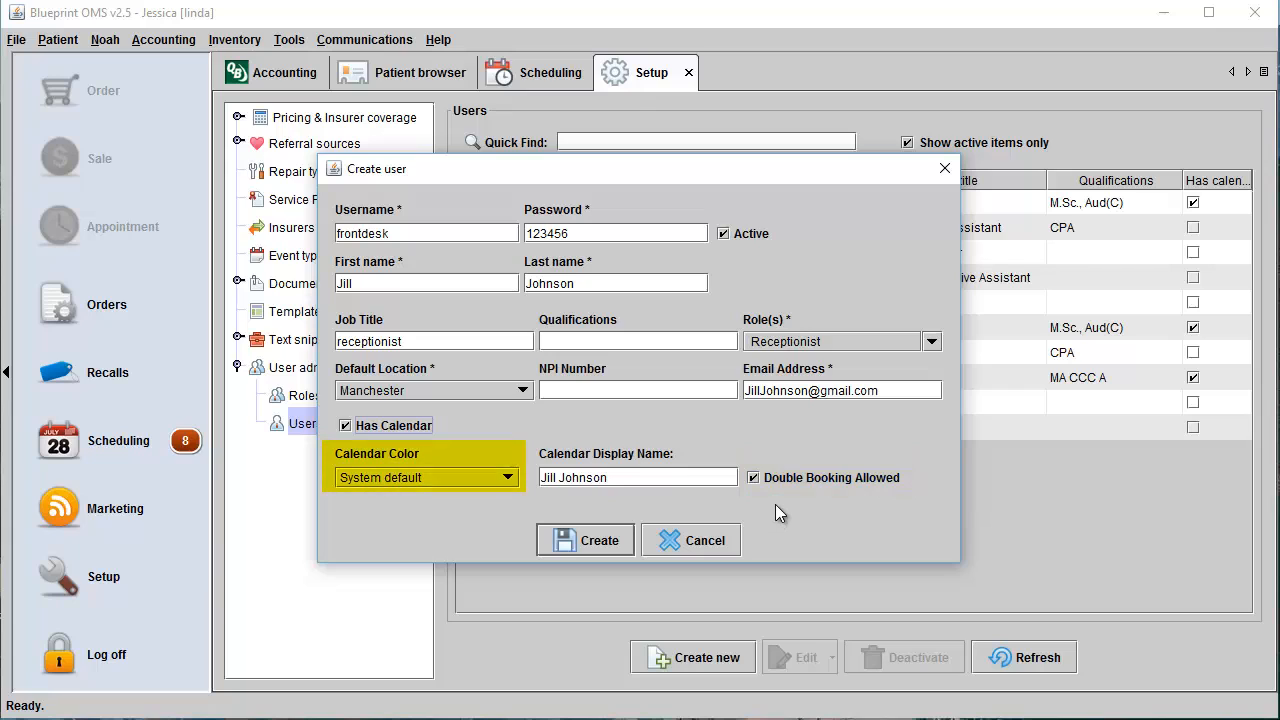
pyautogui.click(506, 478)
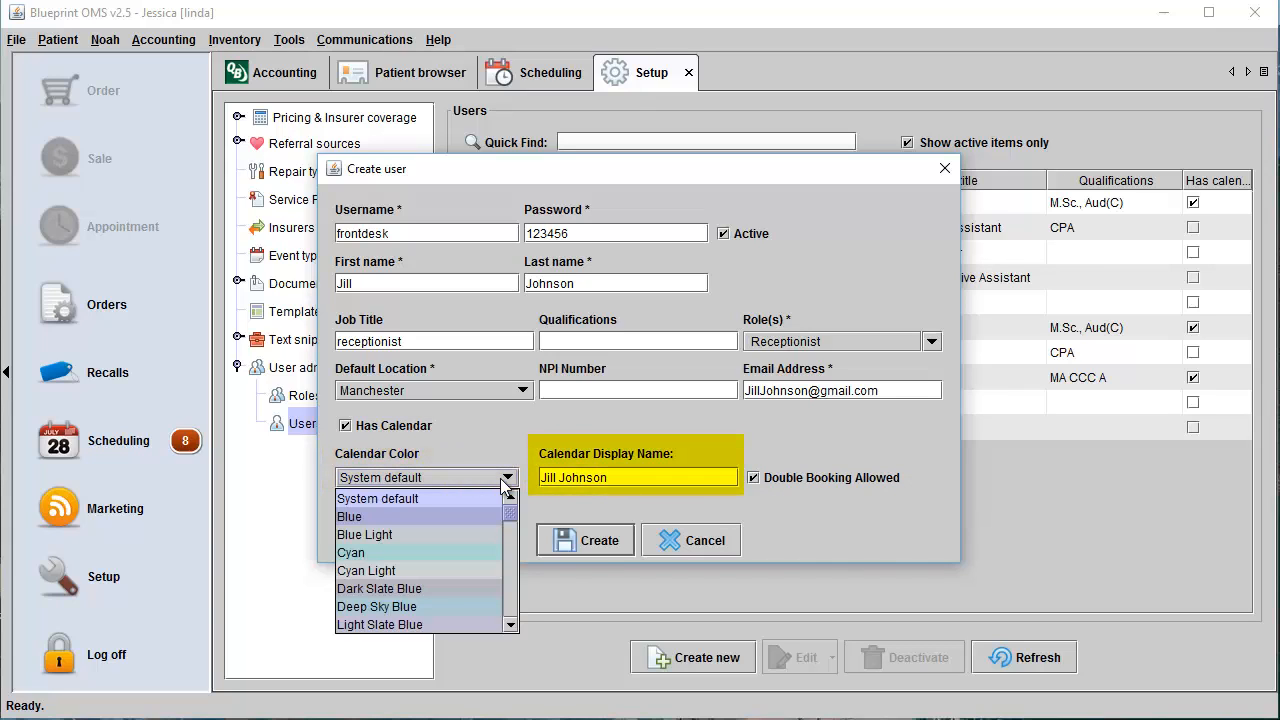
pyautogui.click(522, 442)
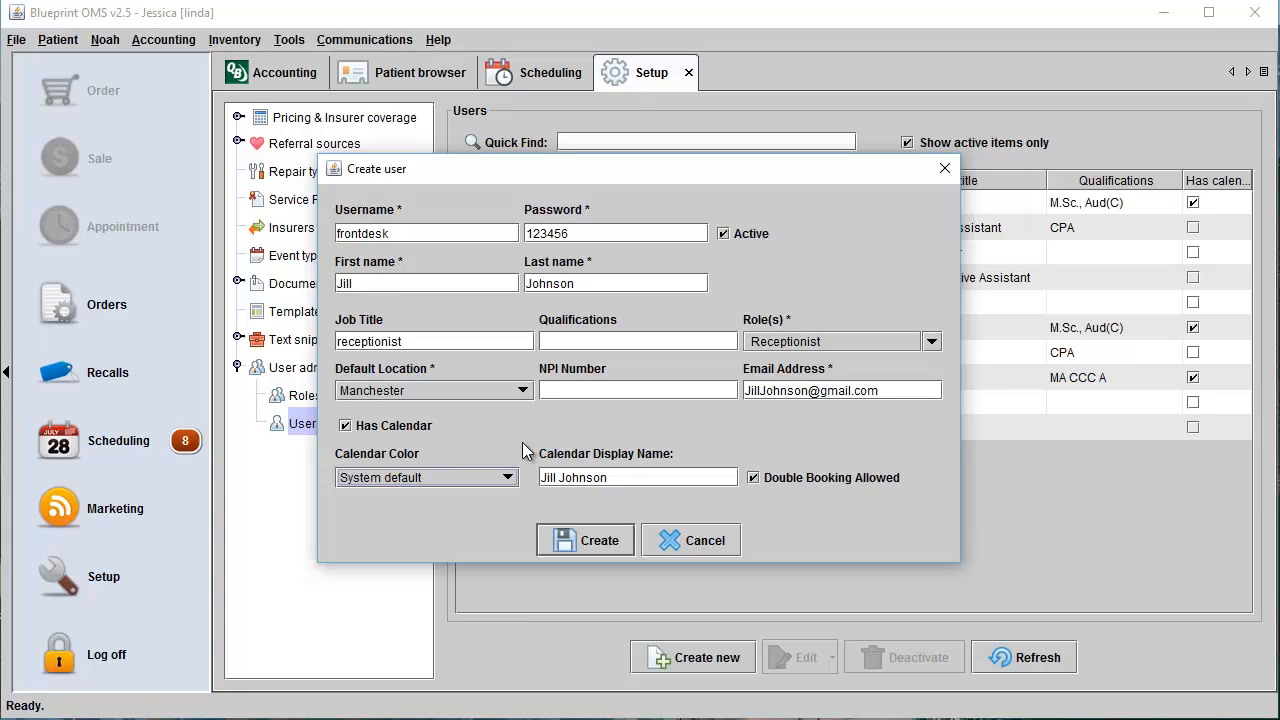
pyautogui.click(354, 426)
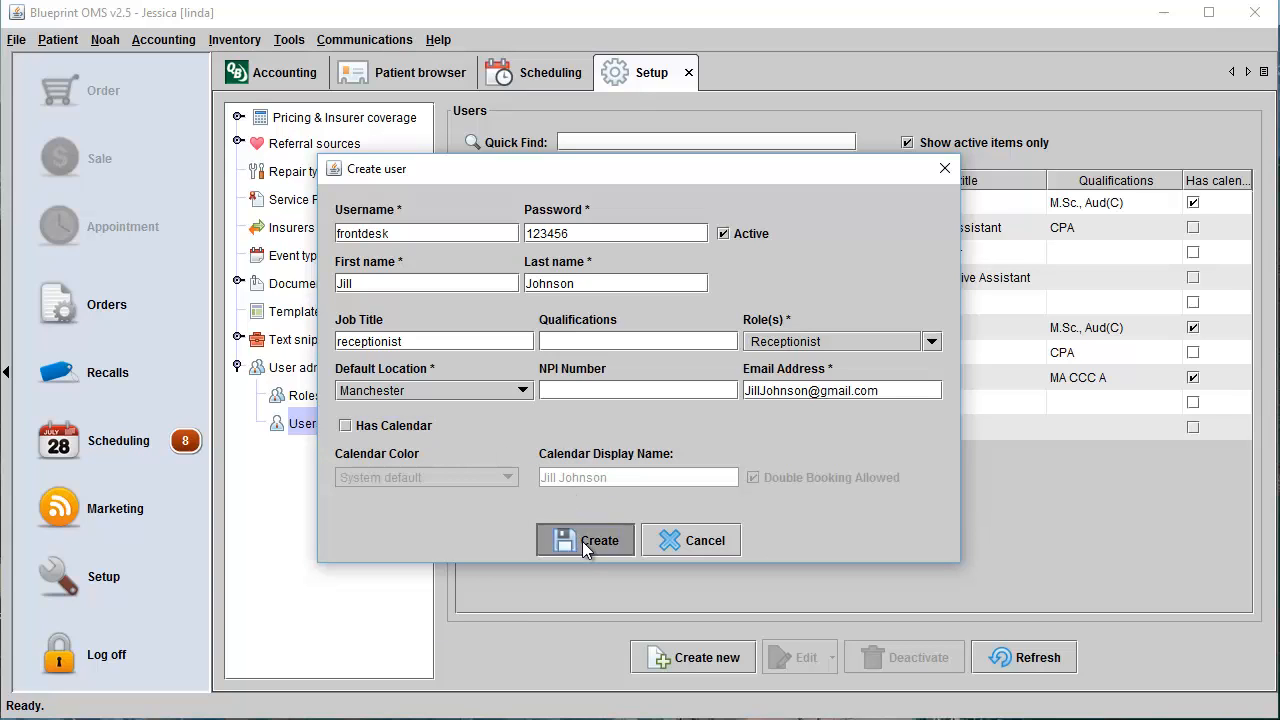
# Create the front desk user with access to the Manchester and Weatherfield locations.
pyautogui.click(585, 545)
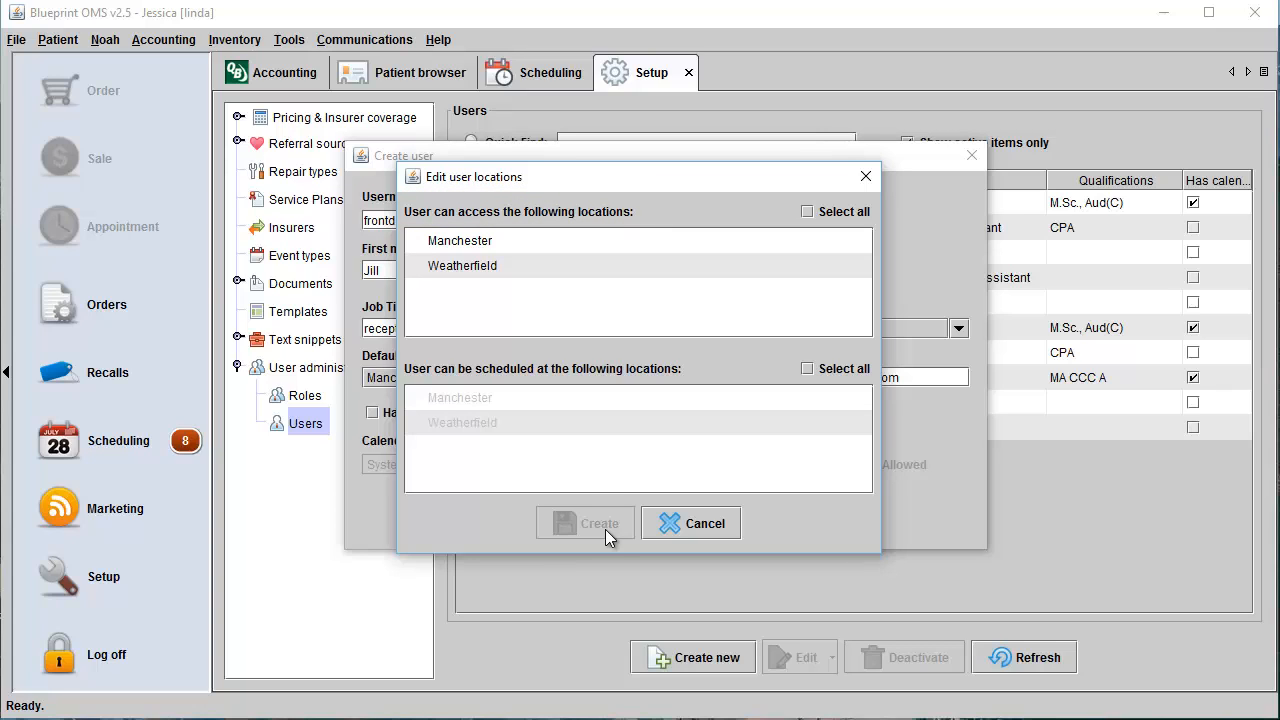
pyautogui.click(414, 241)
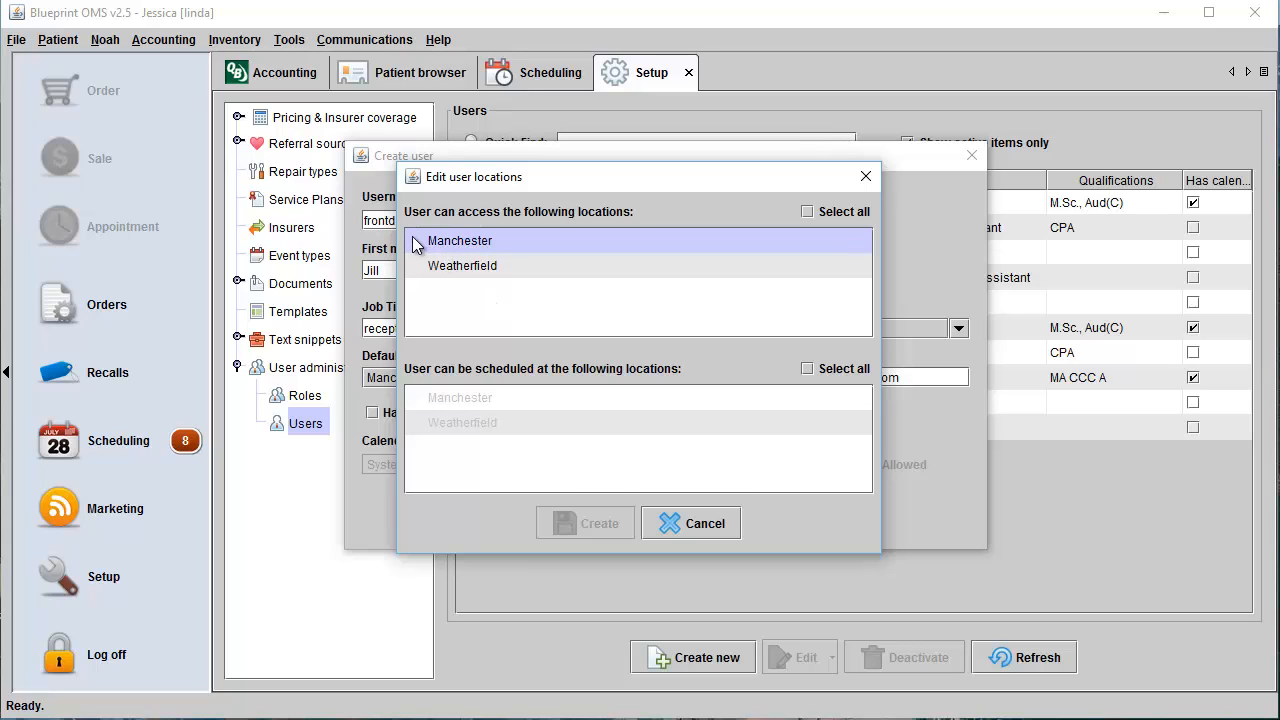
pyautogui.click(416, 267)
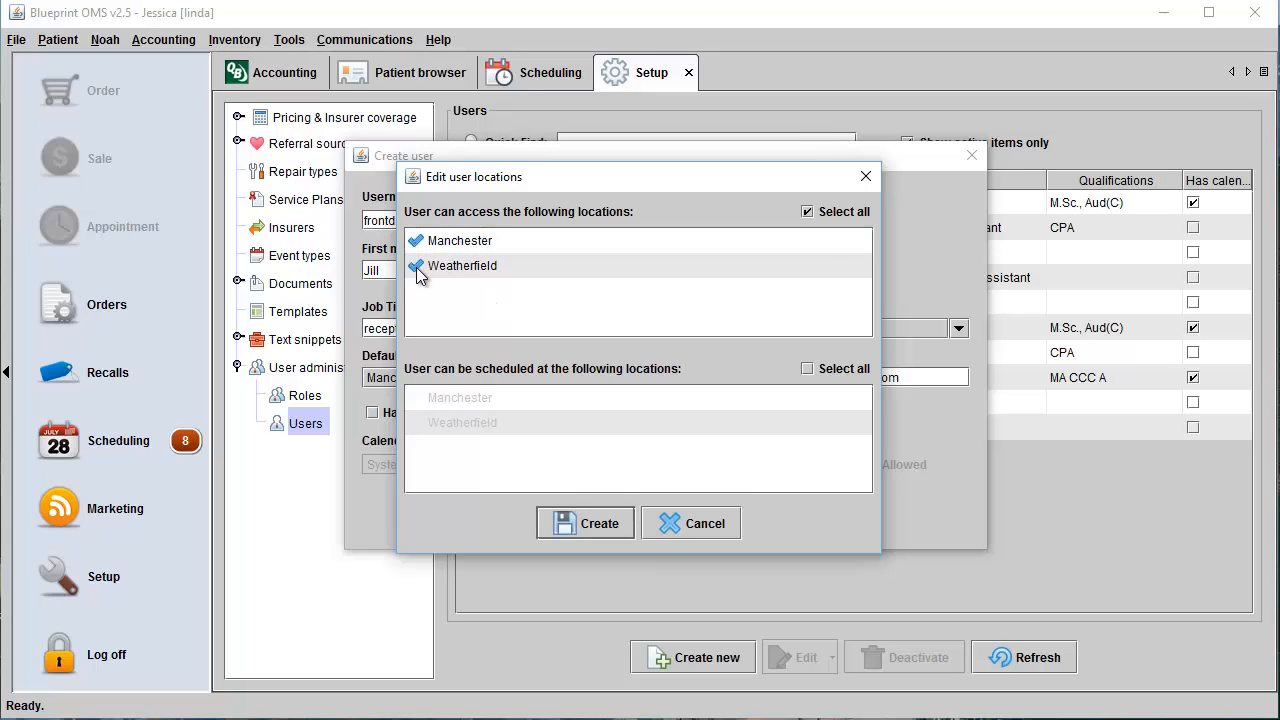
pyautogui.click(591, 523)
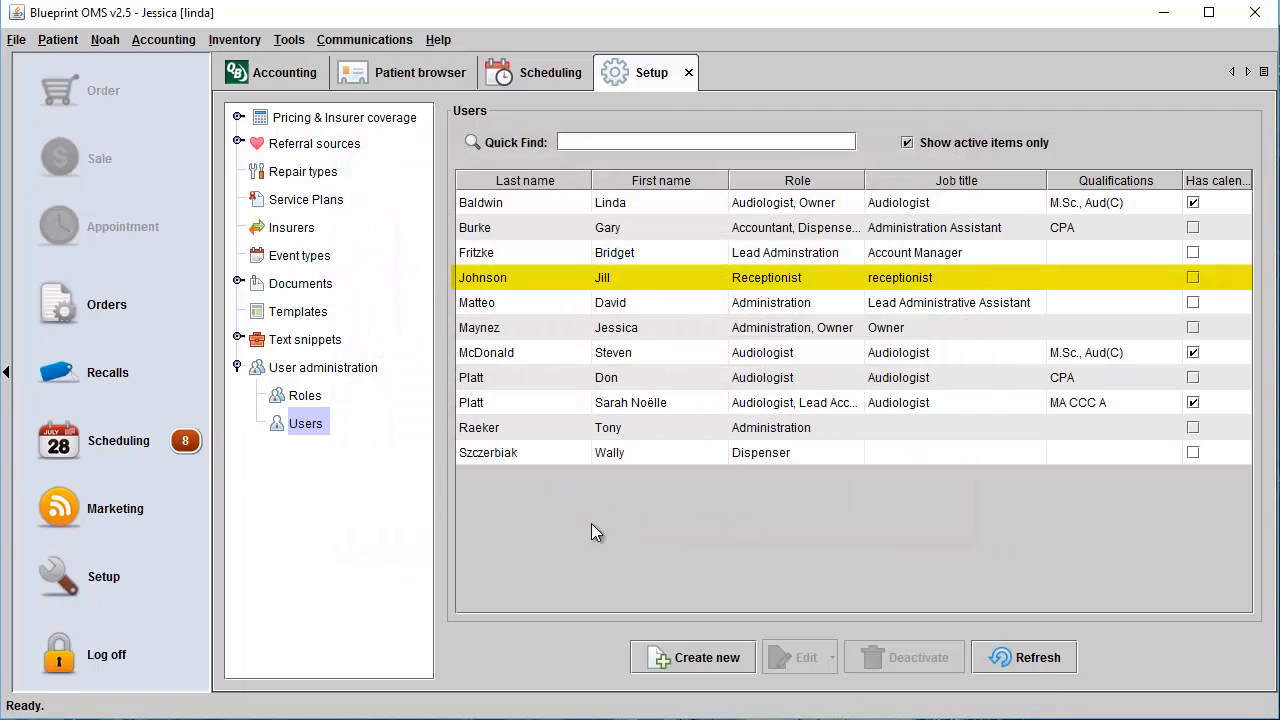
# Check the receptionist user's editable account details and the password change form, closing each without edits.
pyautogui.click(636, 284)
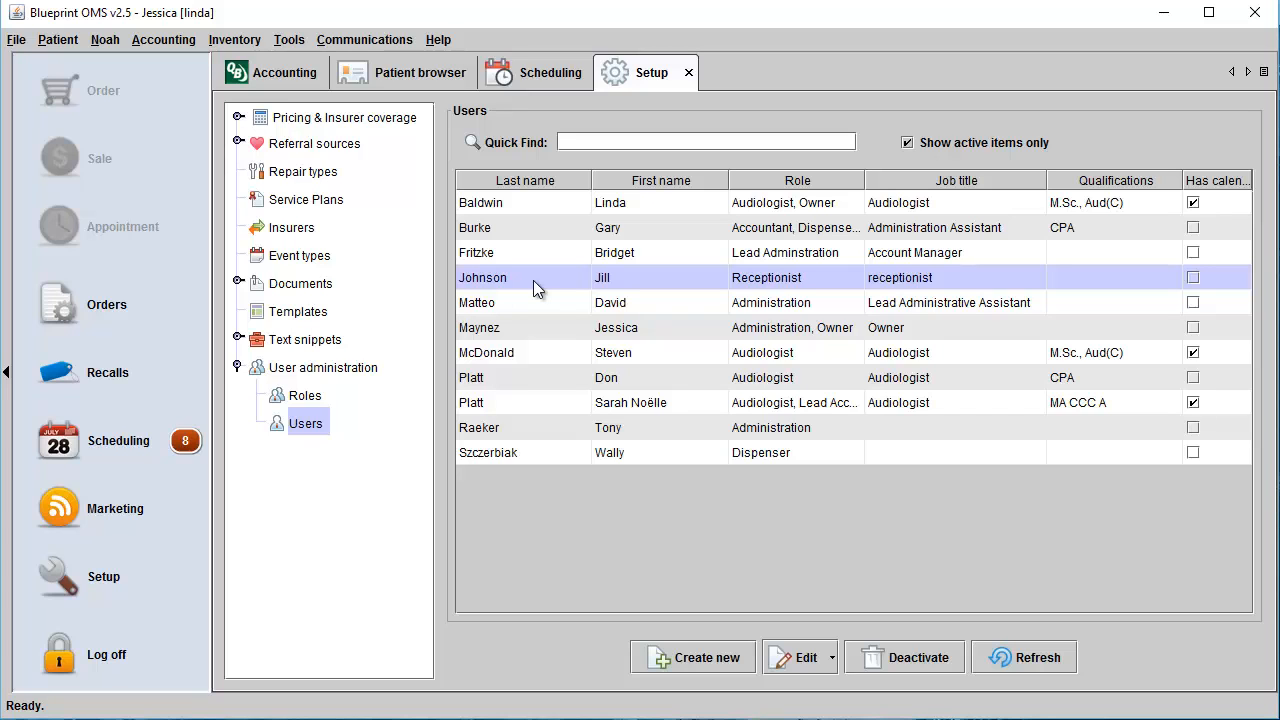
pyautogui.click(830, 657)
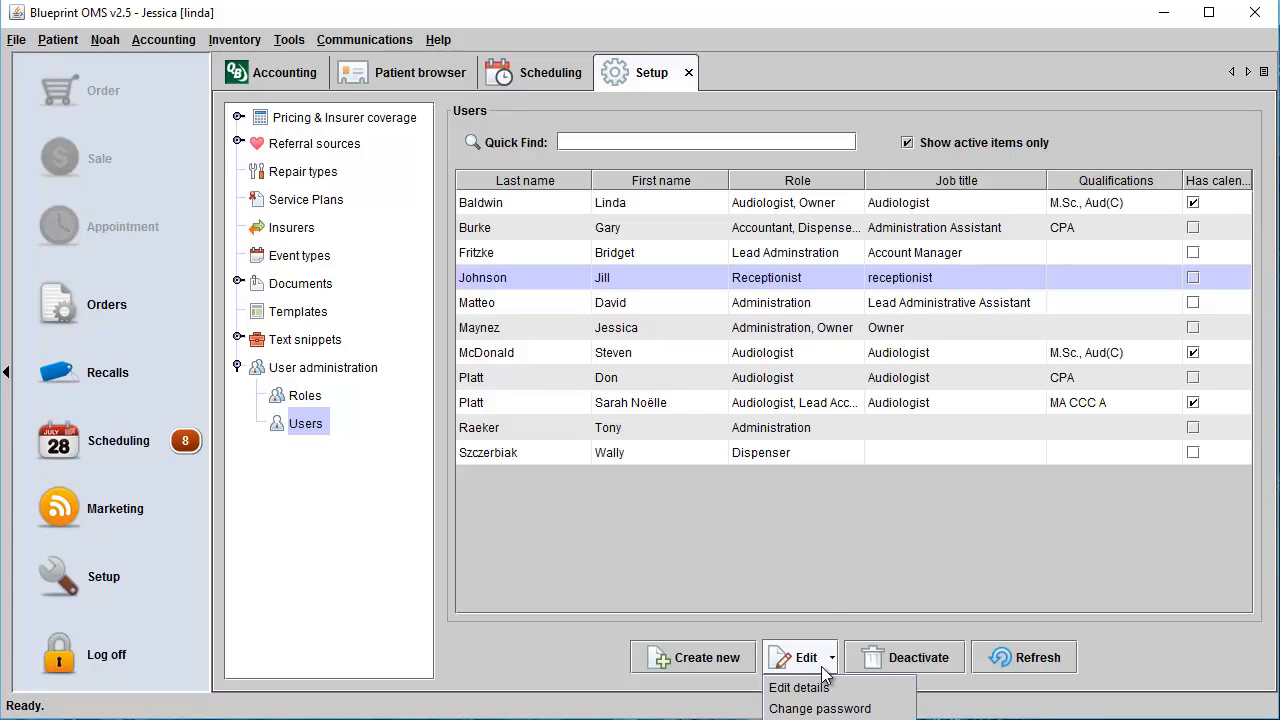
pyautogui.click(824, 690)
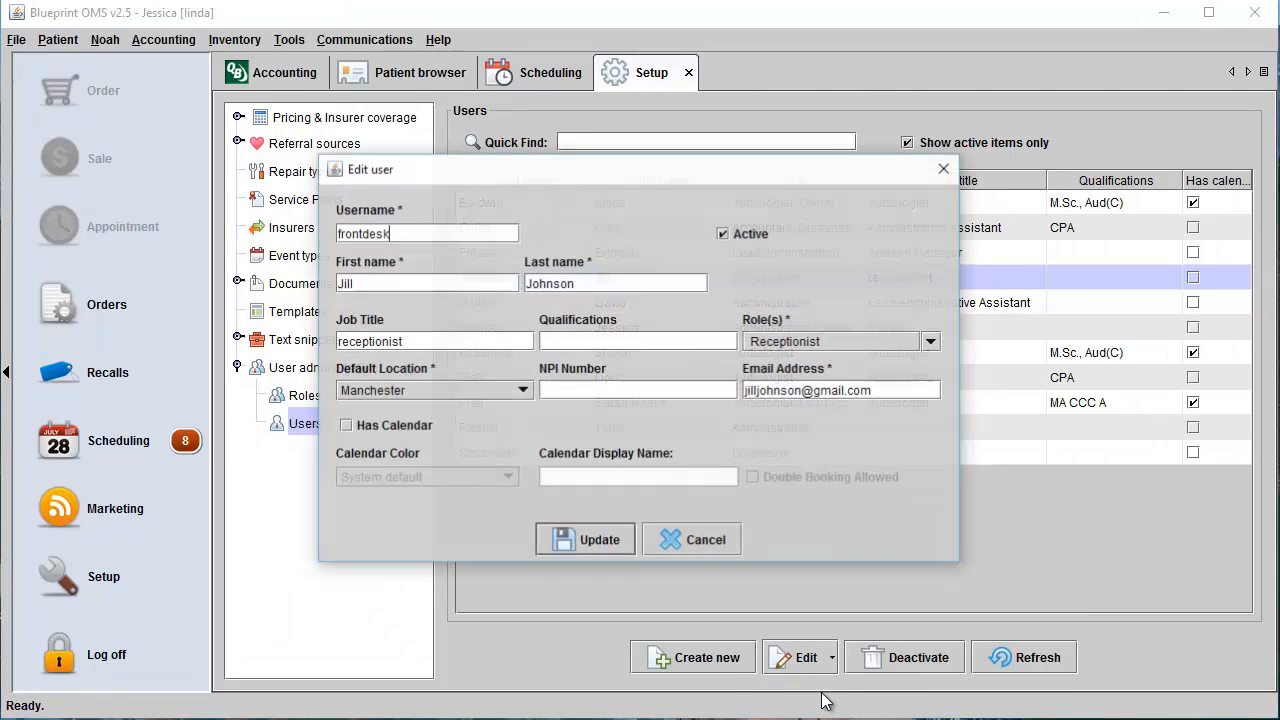
pyautogui.click(944, 173)
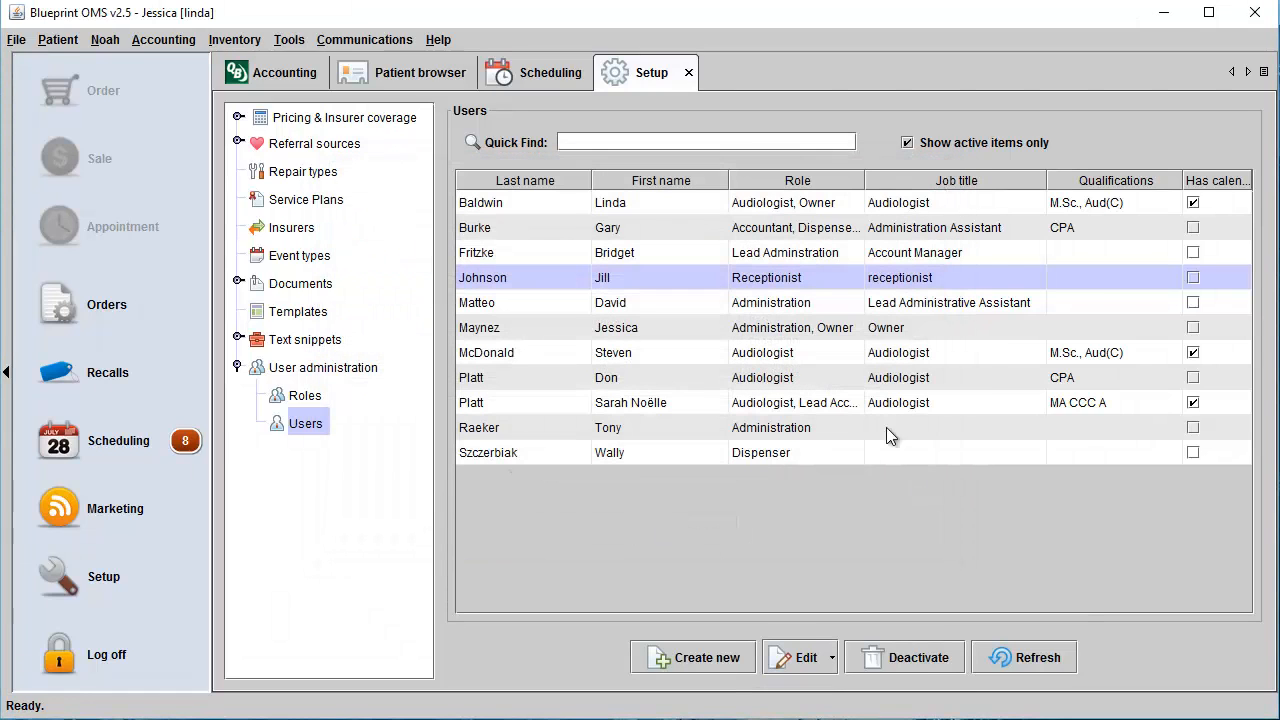
pyautogui.click(831, 657)
pyautogui.click(820, 708)
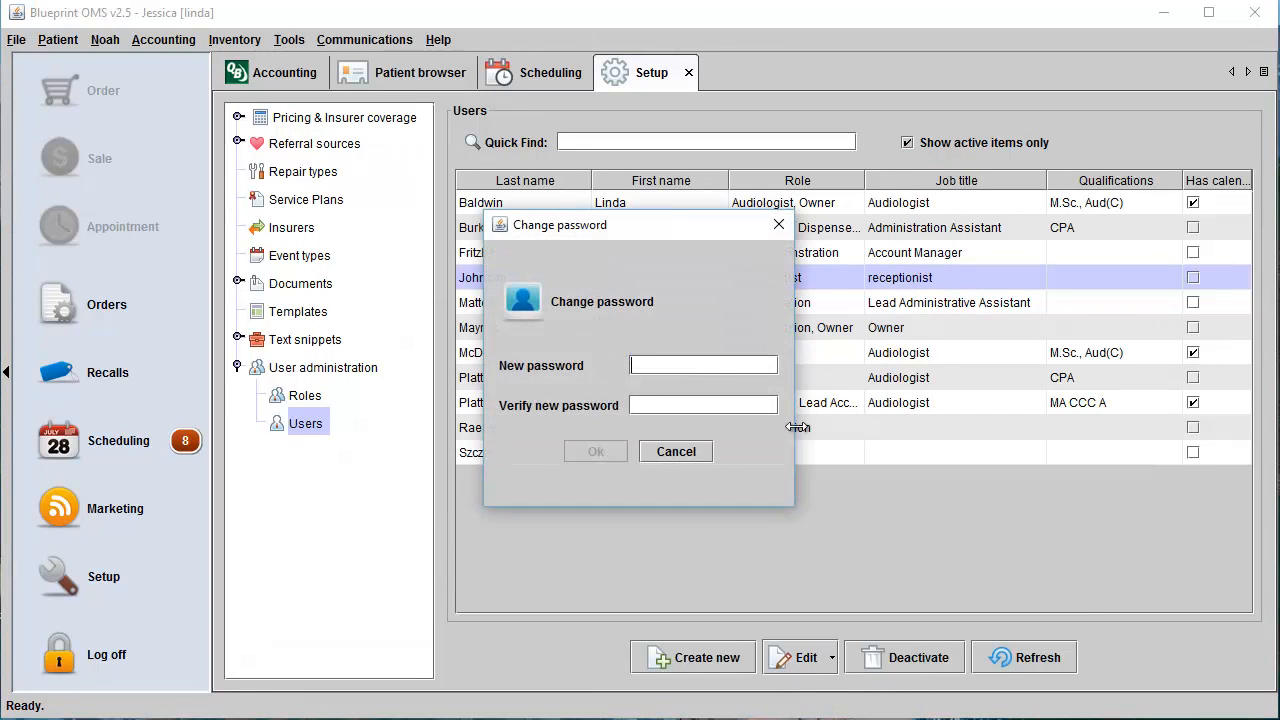
pyautogui.click(777, 228)
# Review the receptionist user's individual privileges across all categories and save them.
pyautogui.click(816, 662)
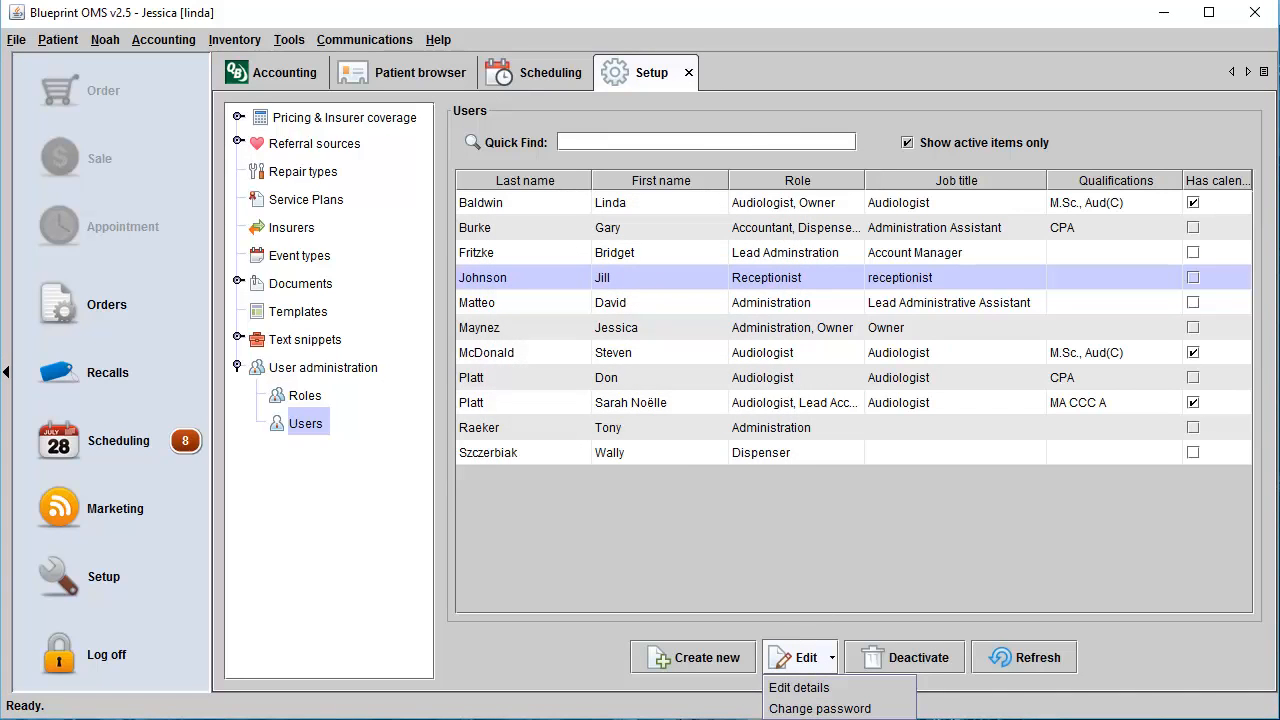
pyautogui.click(799, 687)
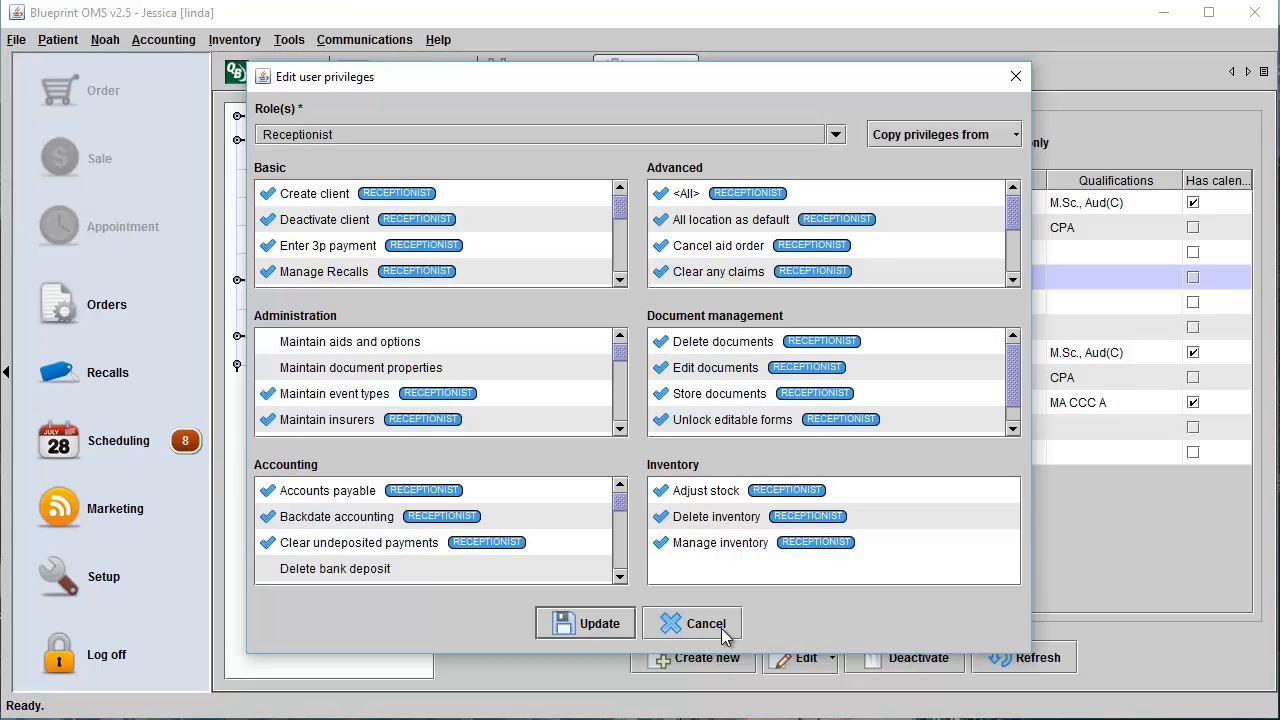
pyautogui.click(574, 626)
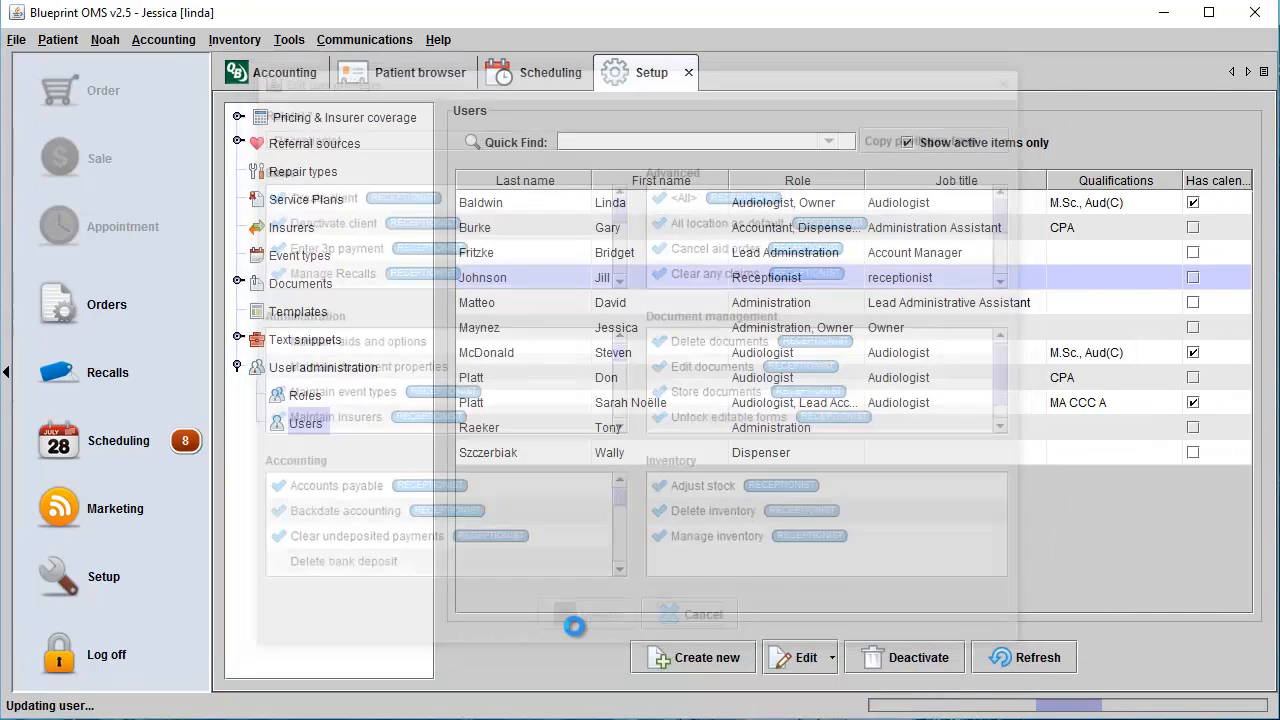
# Examine the receptionist user's report access, including the selectable roles and the sources for copying privileges.
pyautogui.click(829, 658)
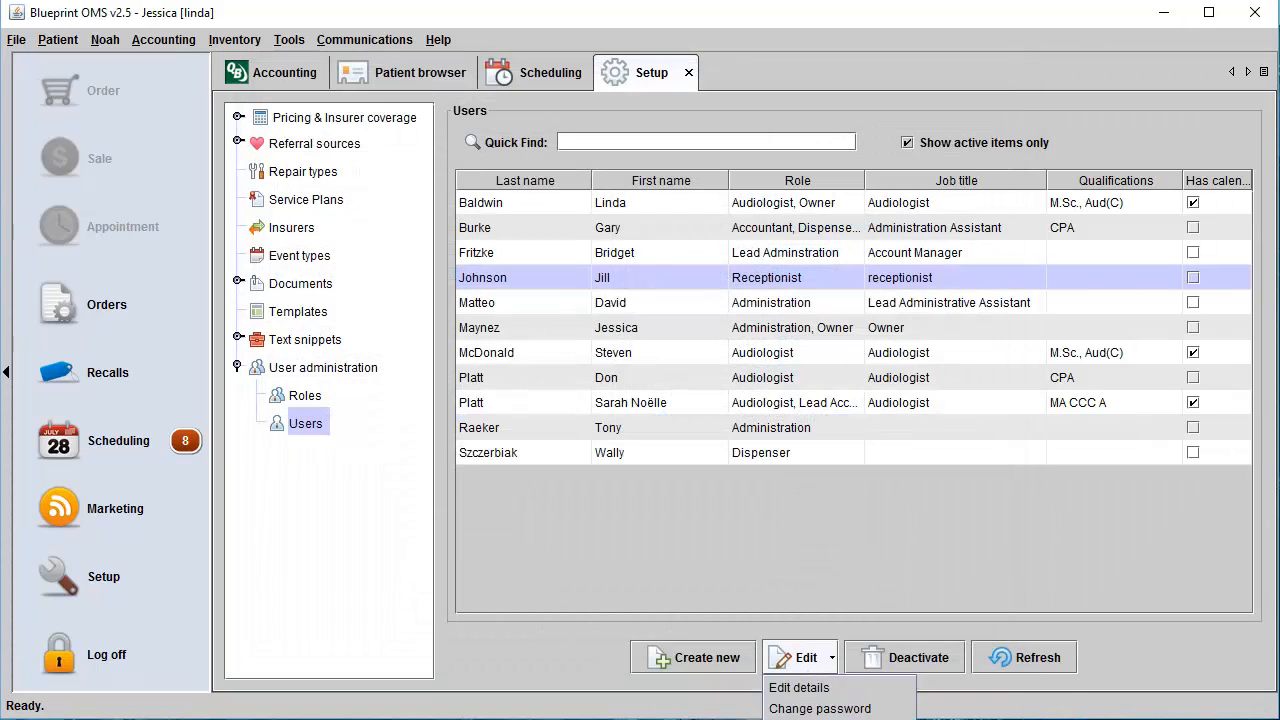
pyautogui.click(818, 717)
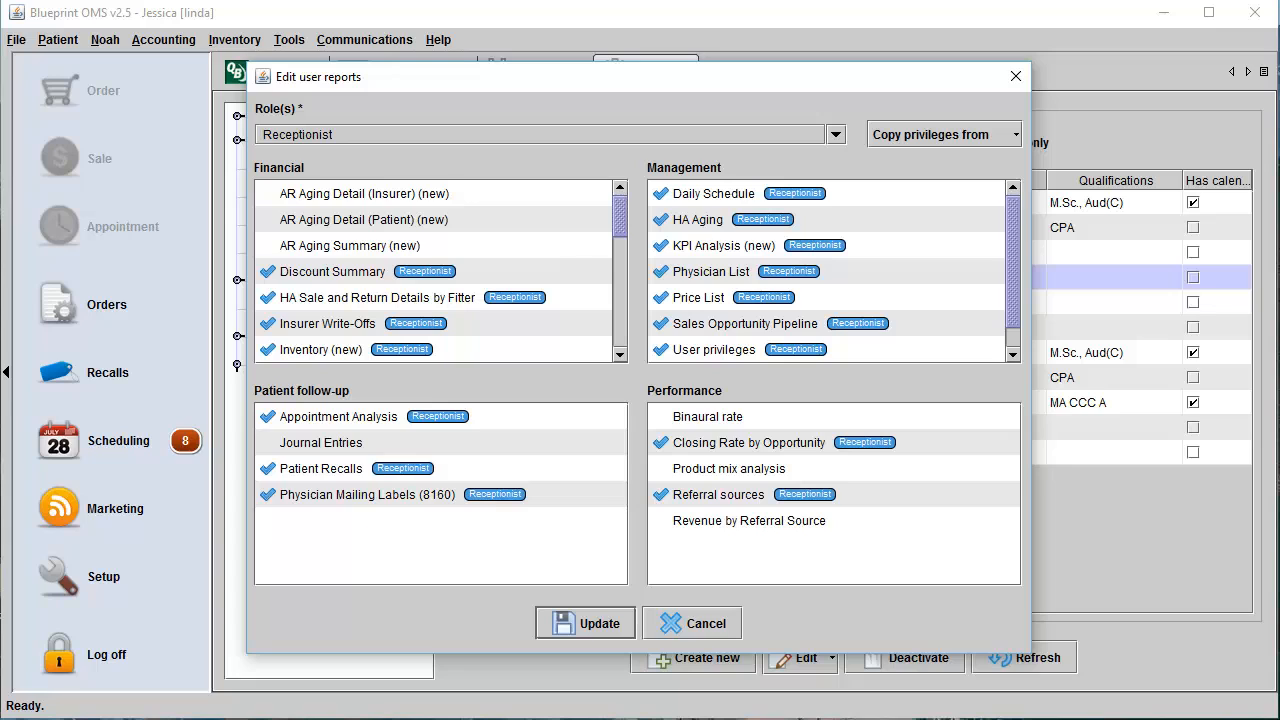
pyautogui.click(835, 134)
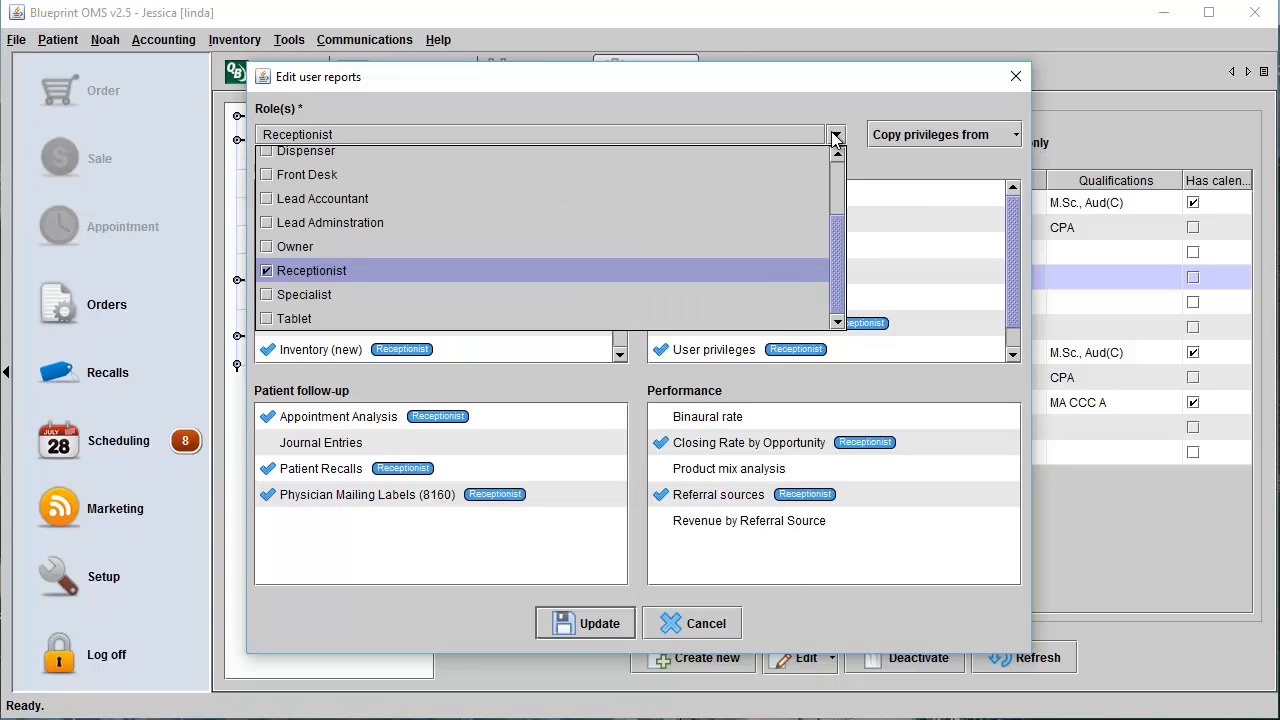
pyautogui.click(835, 136)
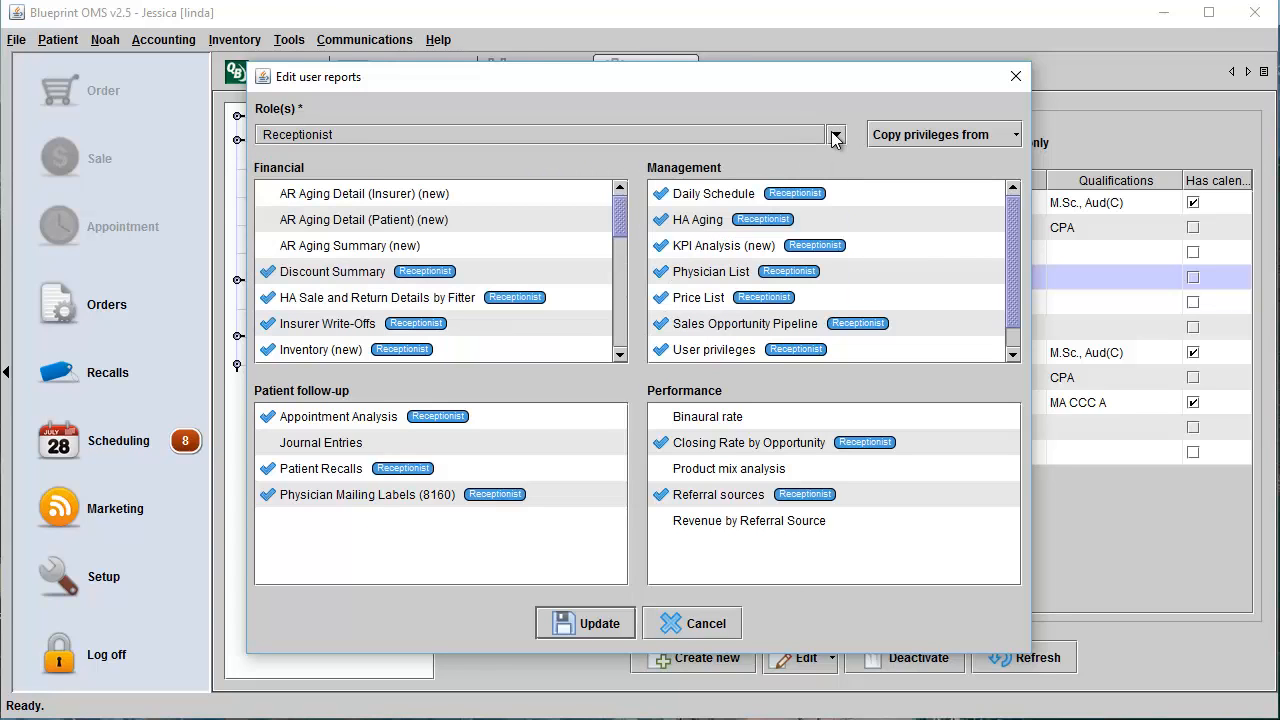
pyautogui.click(988, 136)
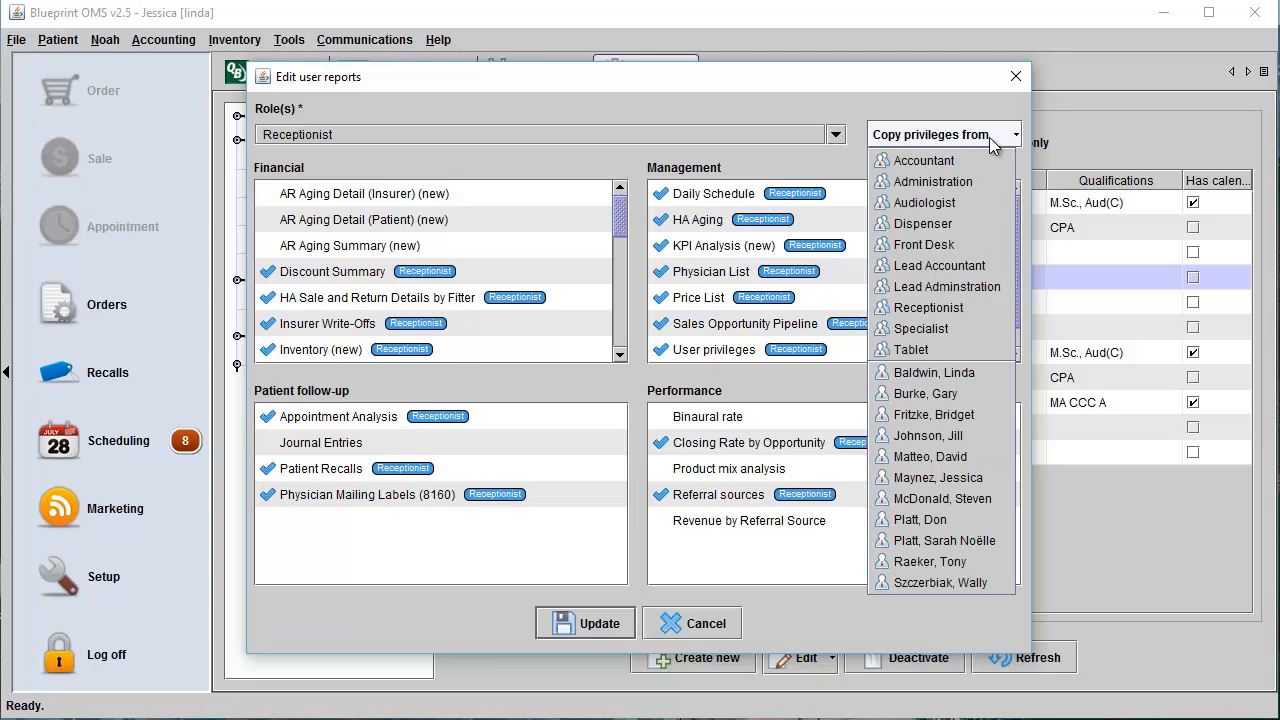
pyautogui.click(992, 138)
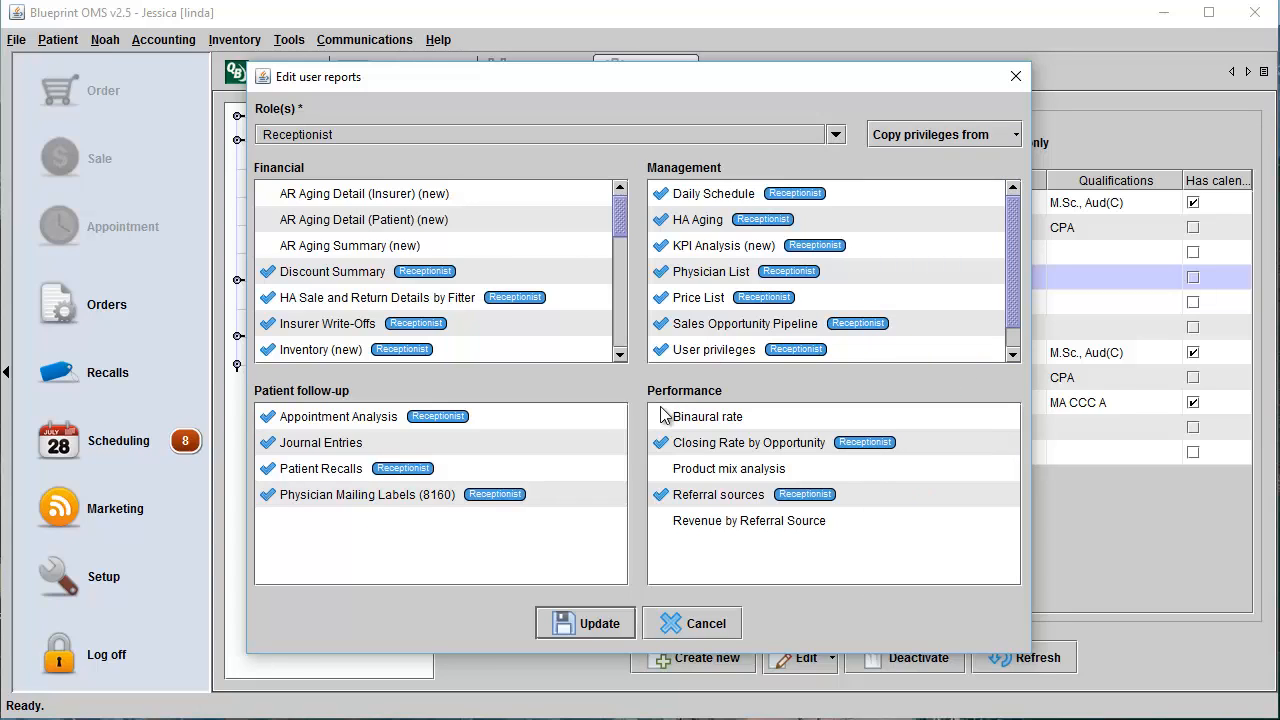
# Adjust the user's individual access to the Journal Entries, Binaural rate and Product mix analysis reports, and save the report settings.
pyautogui.click(661, 468)
pyautogui.click(663, 418)
pyautogui.click(663, 418)
pyautogui.click(660, 468)
pyautogui.click(597, 624)
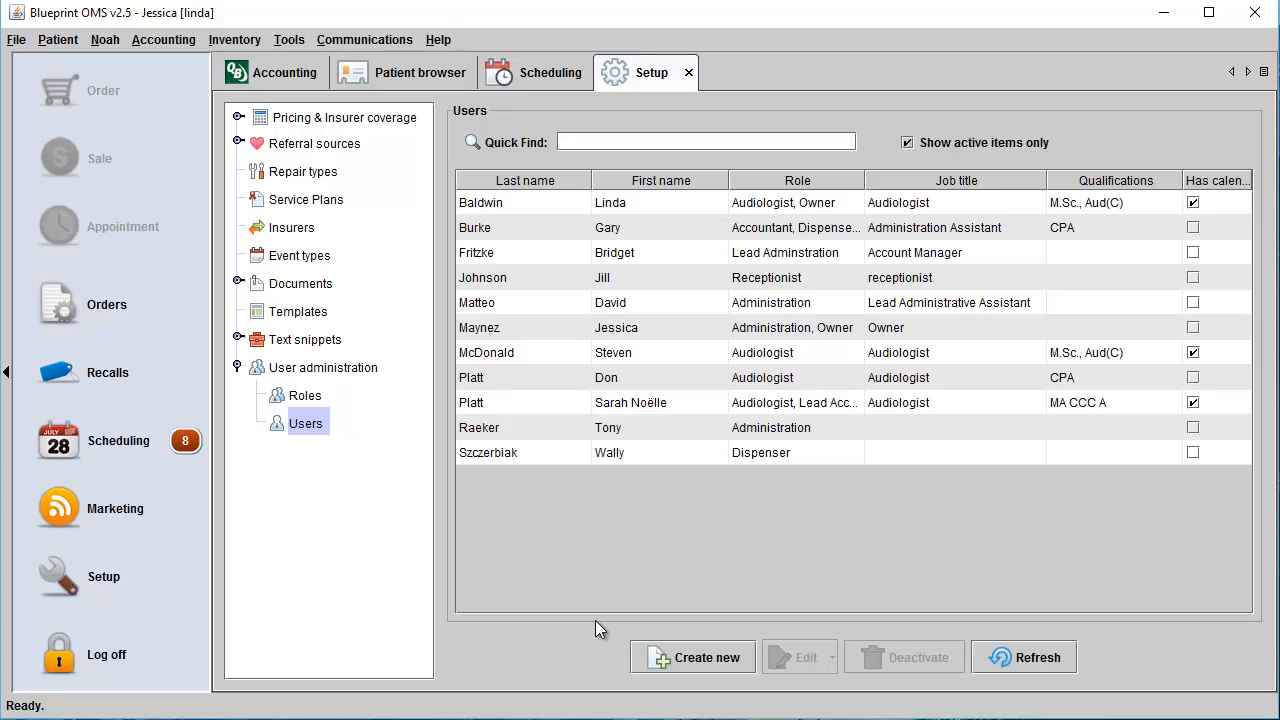
# Review which locations the receptionist user can access and be scheduled at, and save the location settings.
pyautogui.click(614, 280)
pyautogui.click(816, 662)
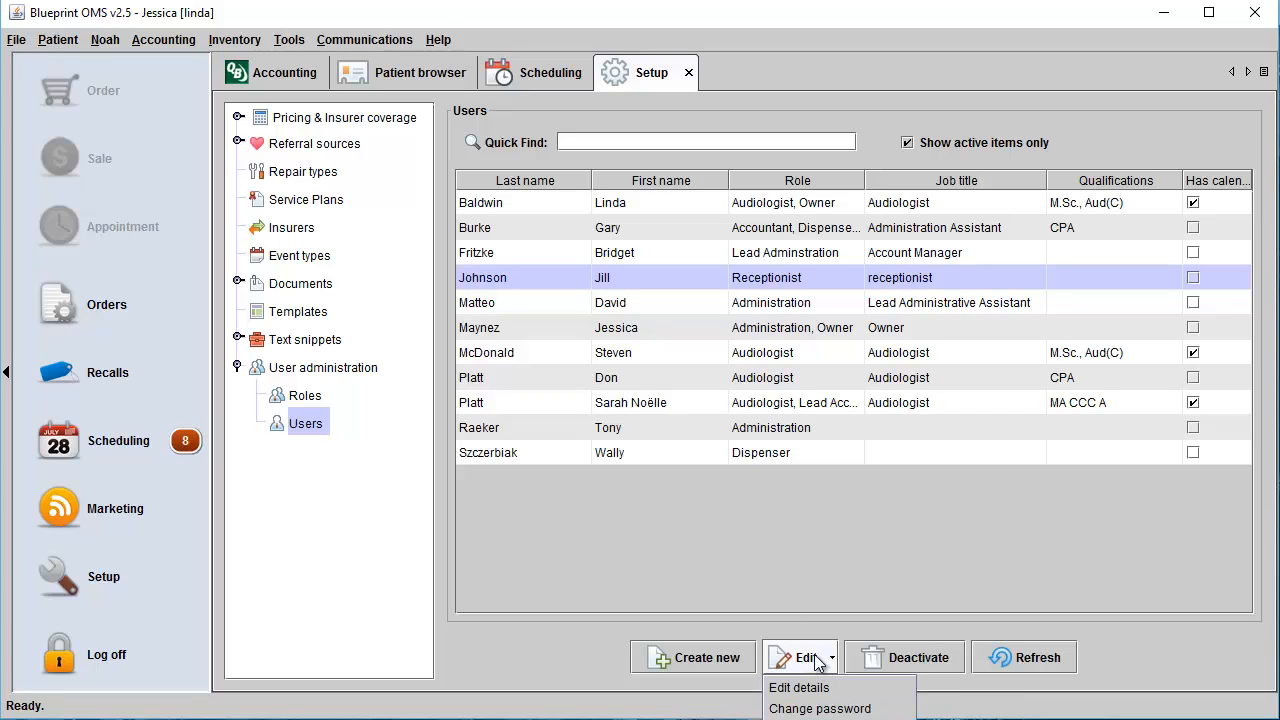
pyautogui.click(817, 719)
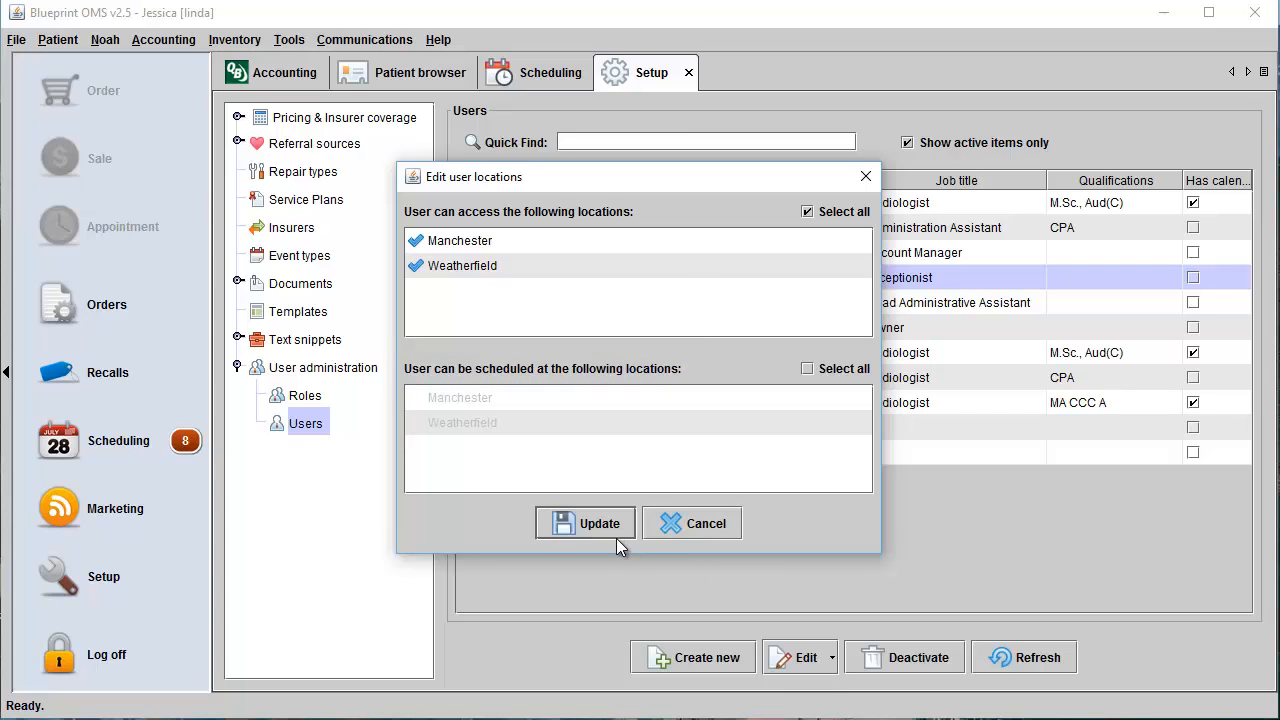
pyautogui.click(588, 525)
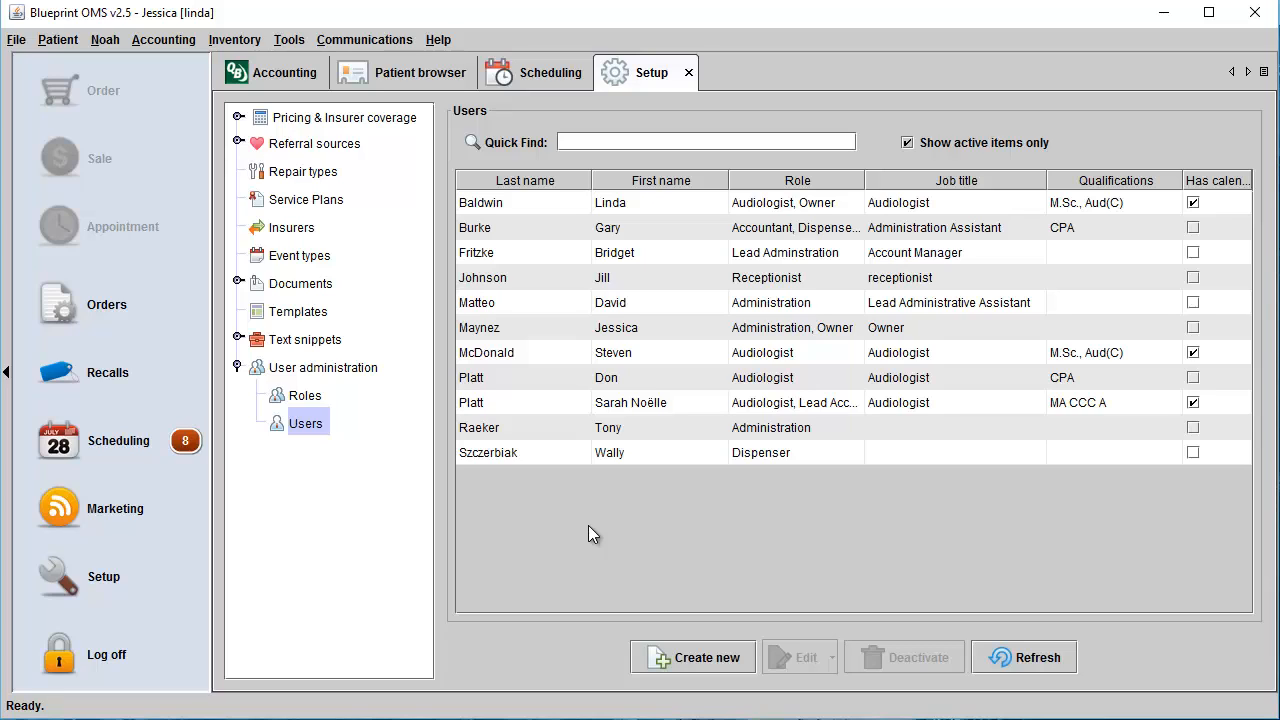
# Review the provider tax numbers of the M.Sc., Aud(C) audiologist without the Owner role, check Weatherfield's ID type options, and save with EIN.
pyautogui.click(656, 352)
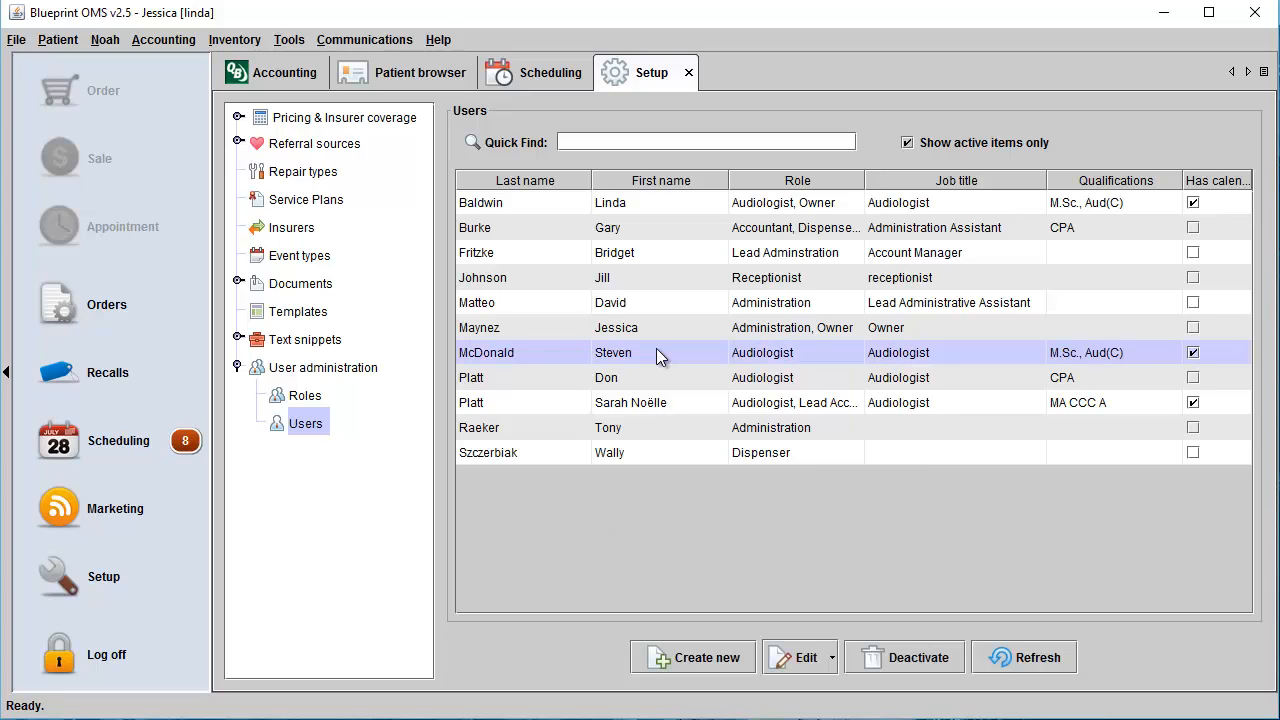
pyautogui.click(808, 657)
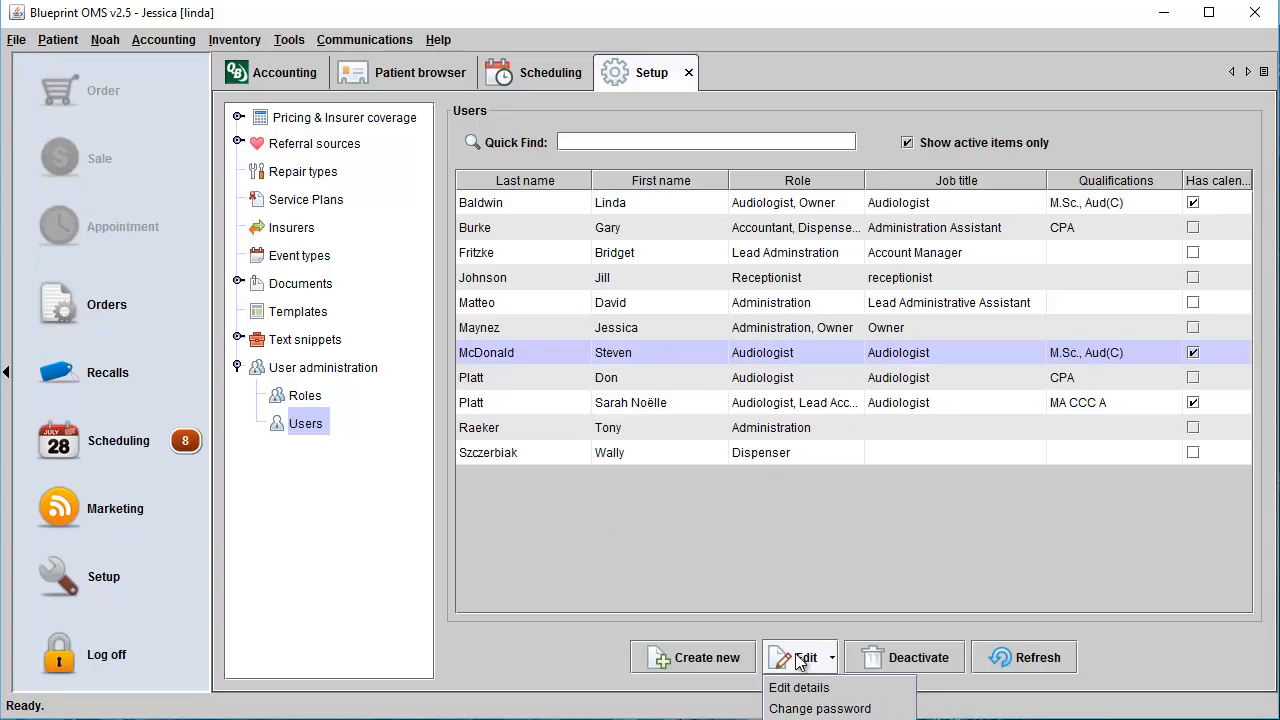
pyautogui.click(838, 719)
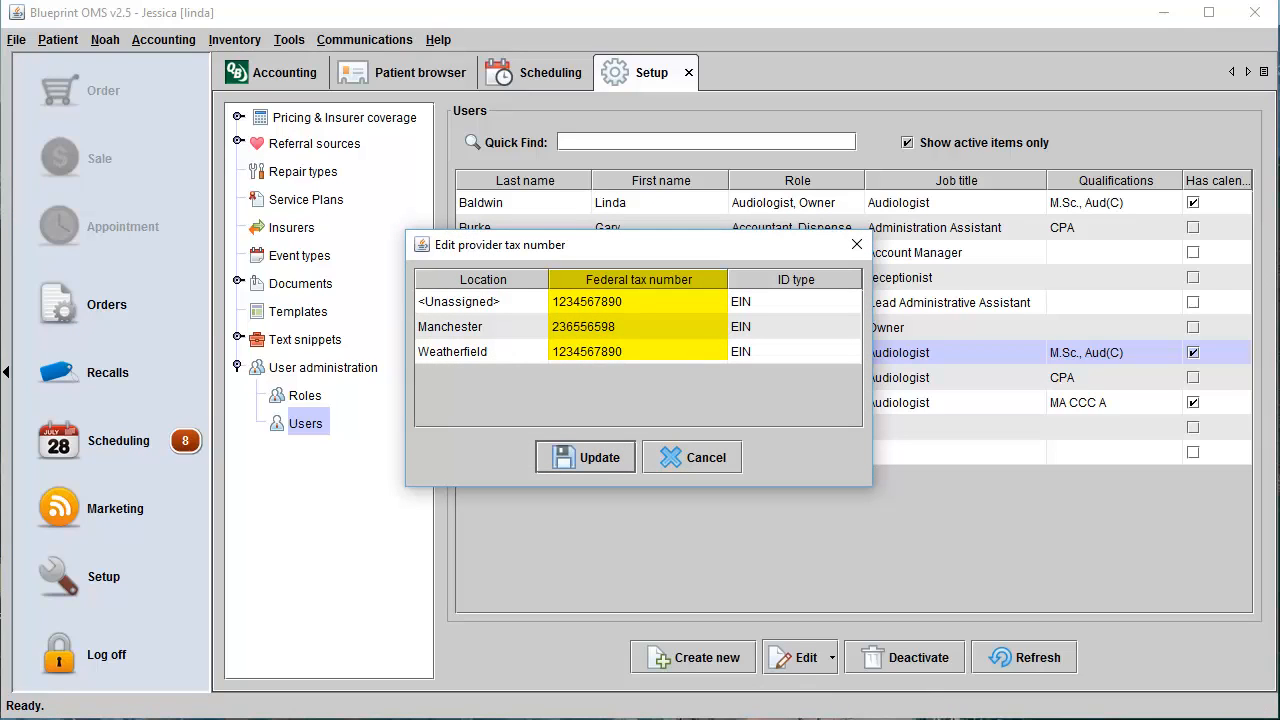
pyautogui.doubleClick(614, 351)
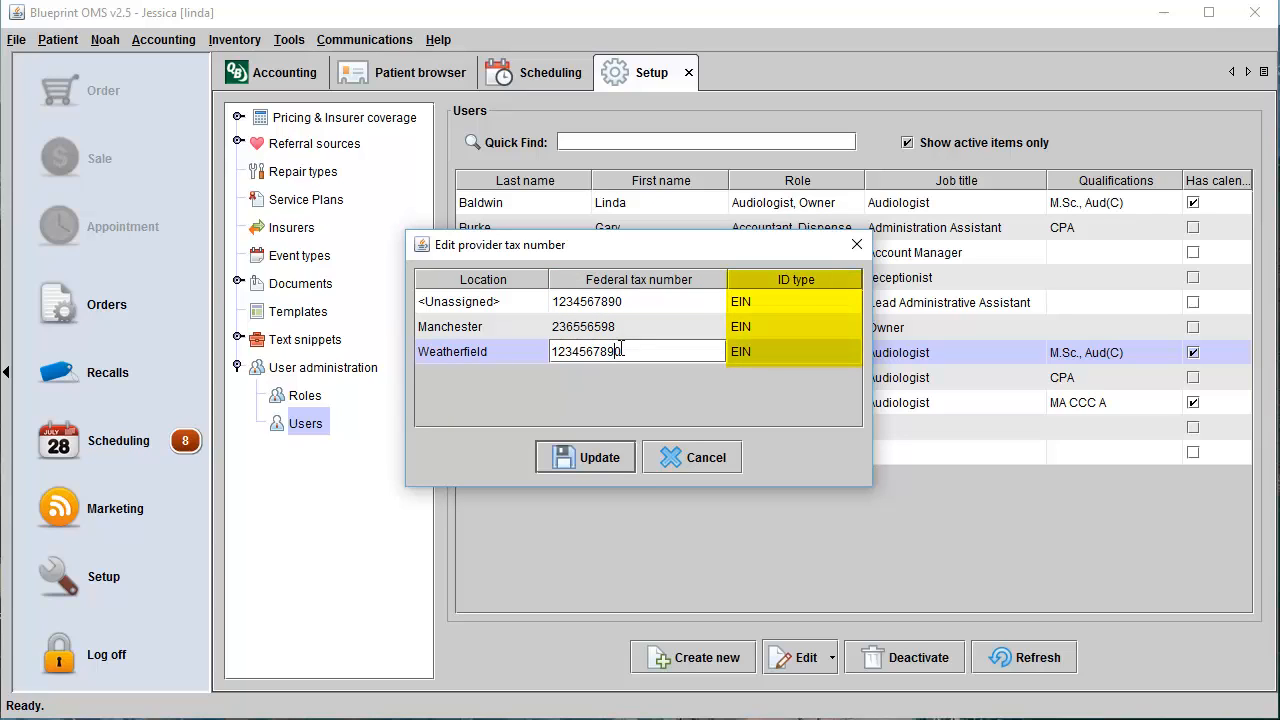
pyautogui.click(807, 353)
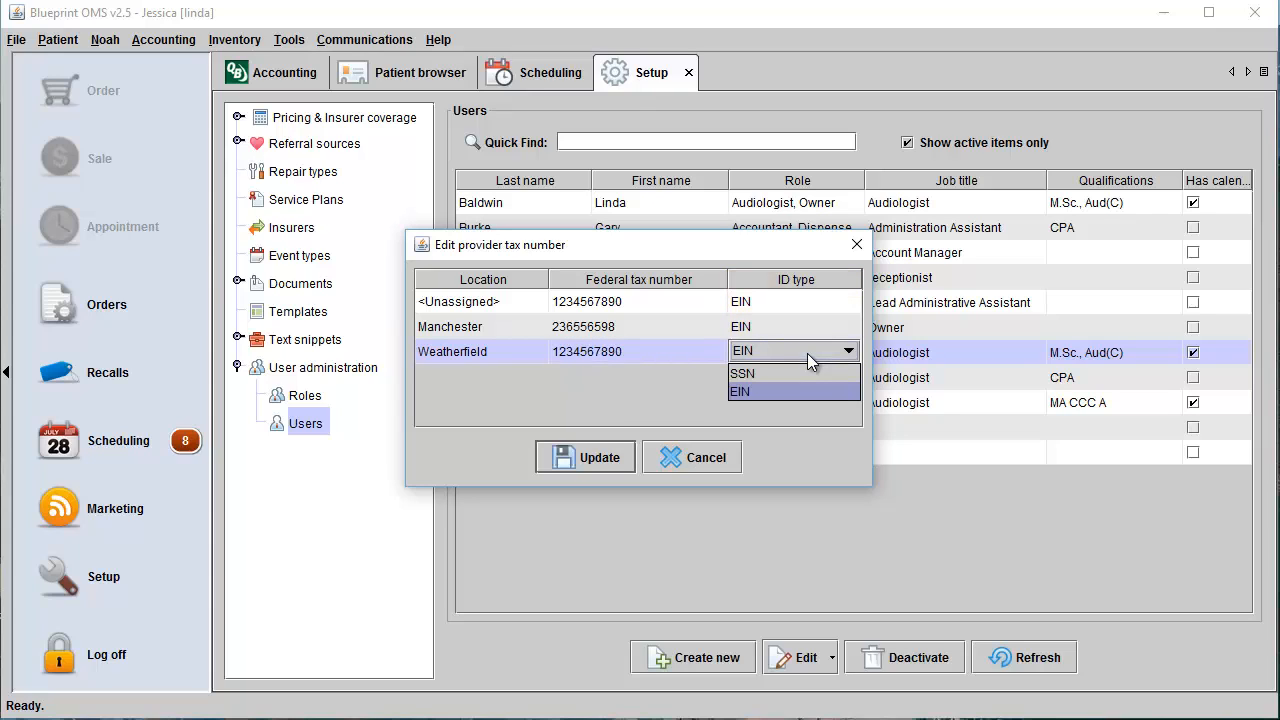
pyautogui.click(807, 362)
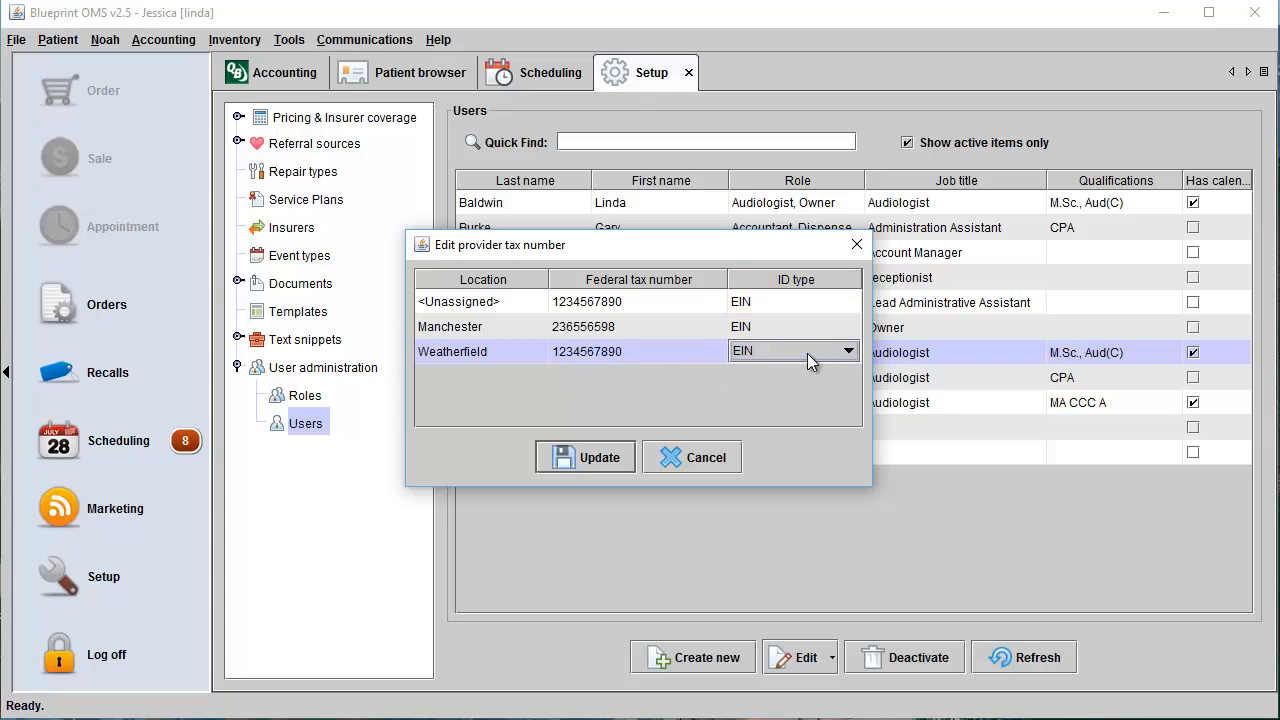
pyautogui.click(606, 460)
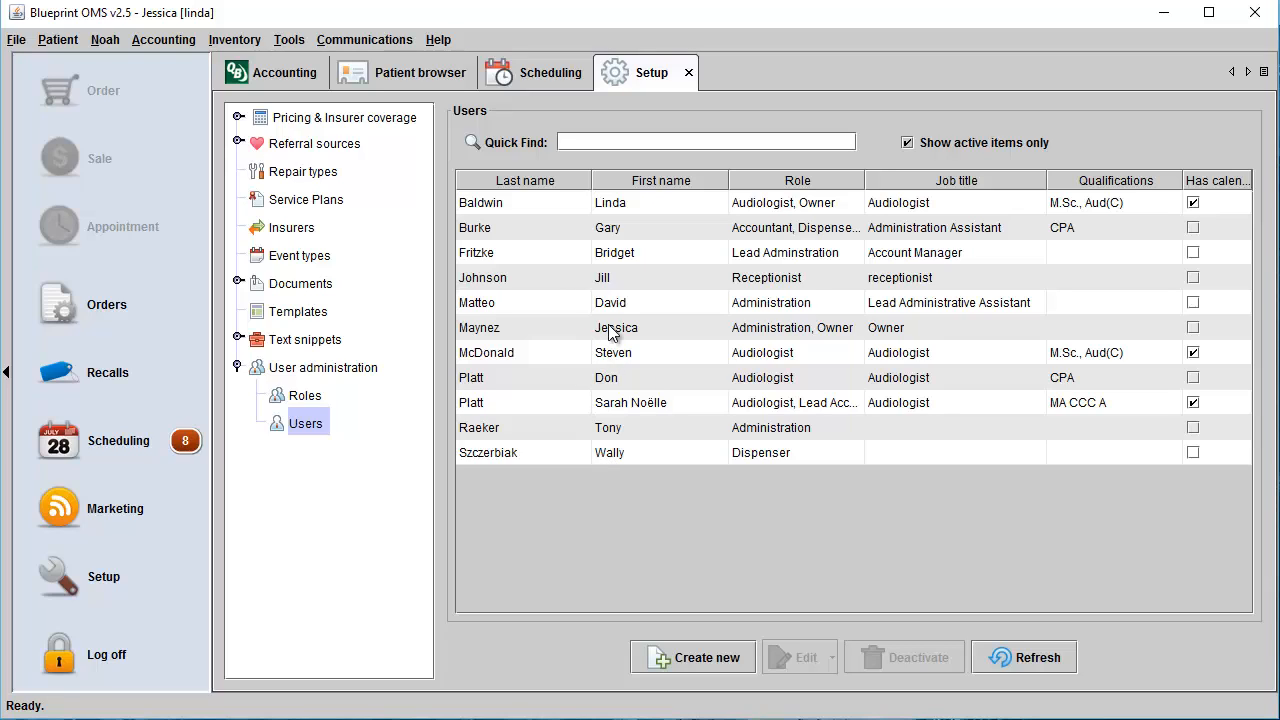
# Deactivate the user who has the Receptionist role and confirm the operation.
pyautogui.click(611, 281)
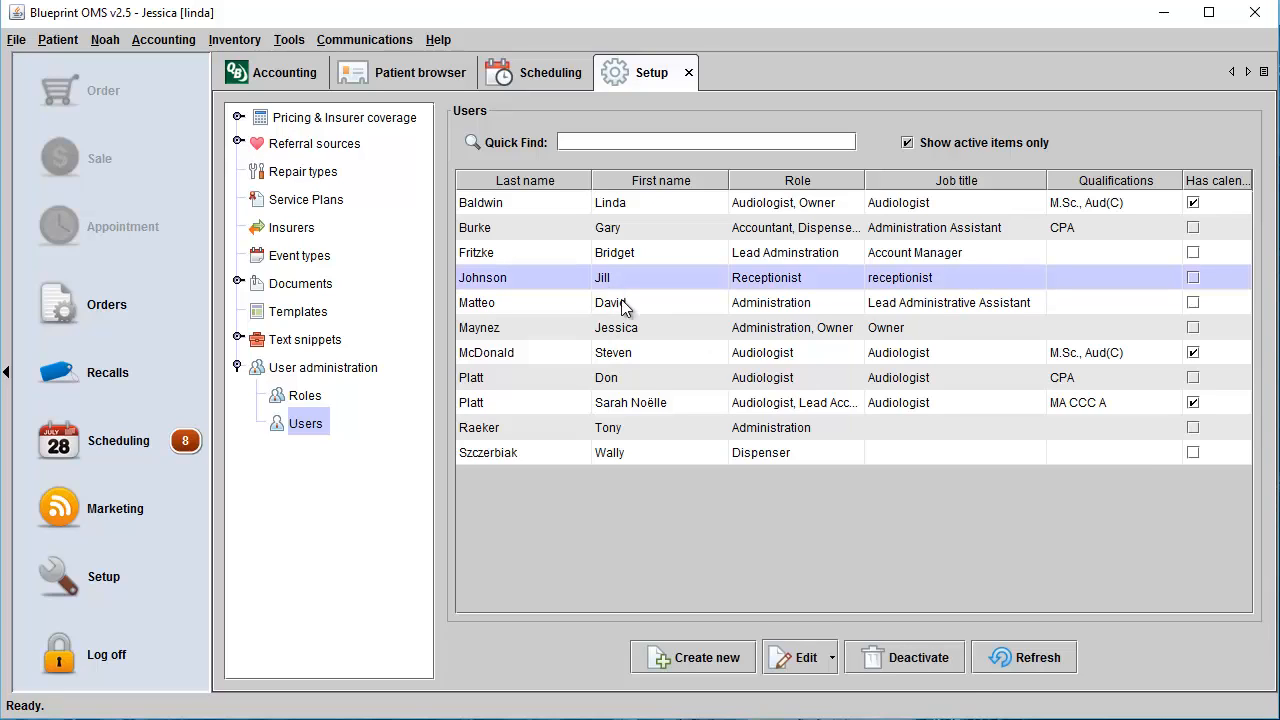
pyautogui.click(884, 662)
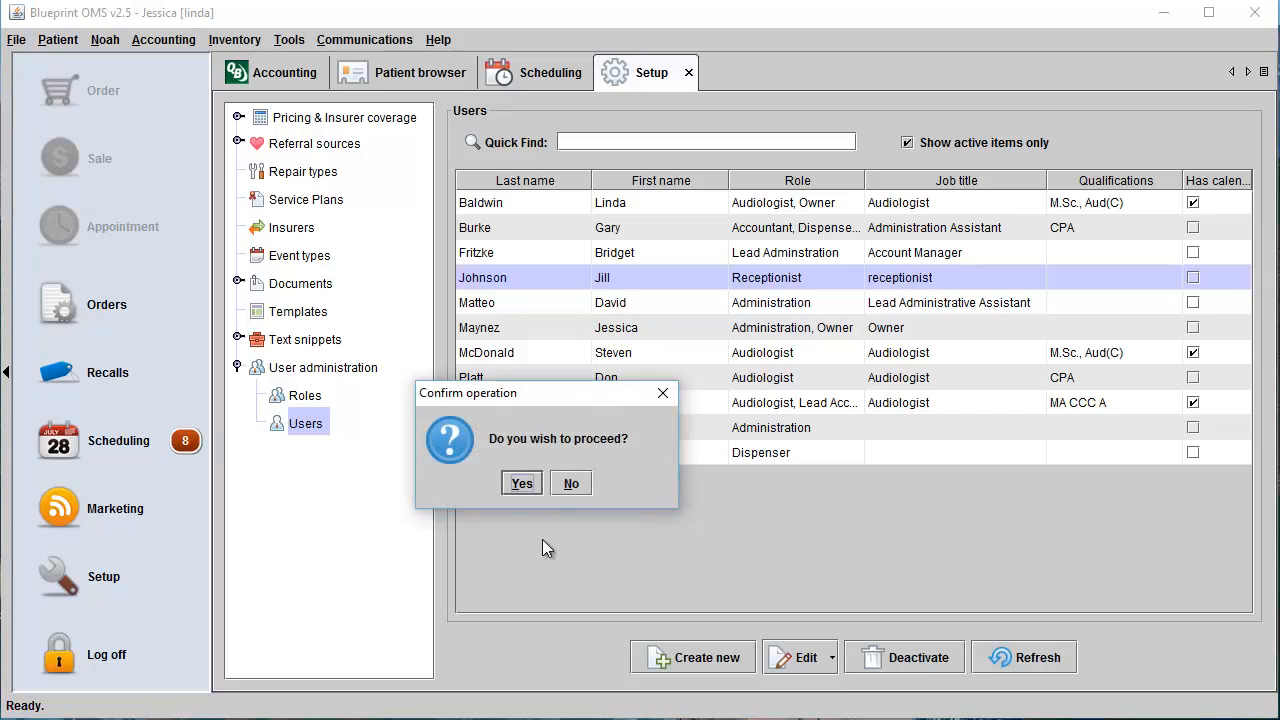
pyautogui.click(520, 484)
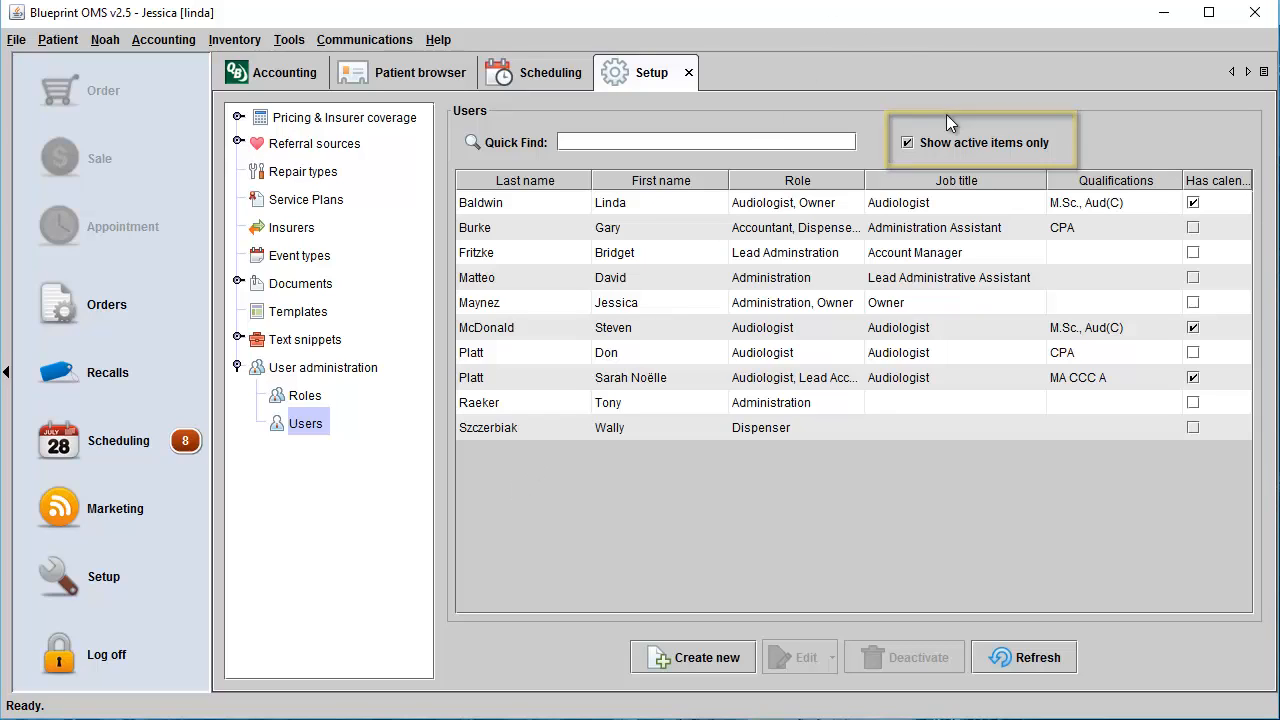
# Include inactive users in the list, reactivate the receptionist user, and restrict the list to active items only.
pyautogui.click(907, 142)
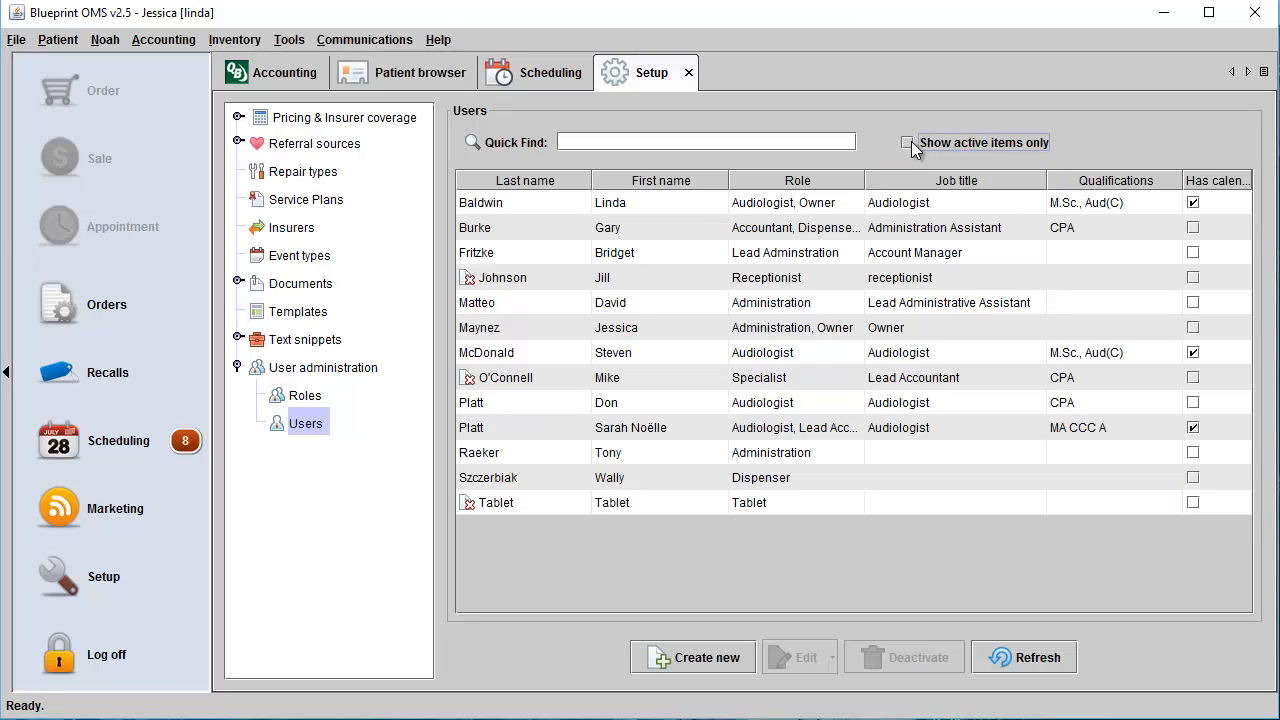
pyautogui.click(635, 281)
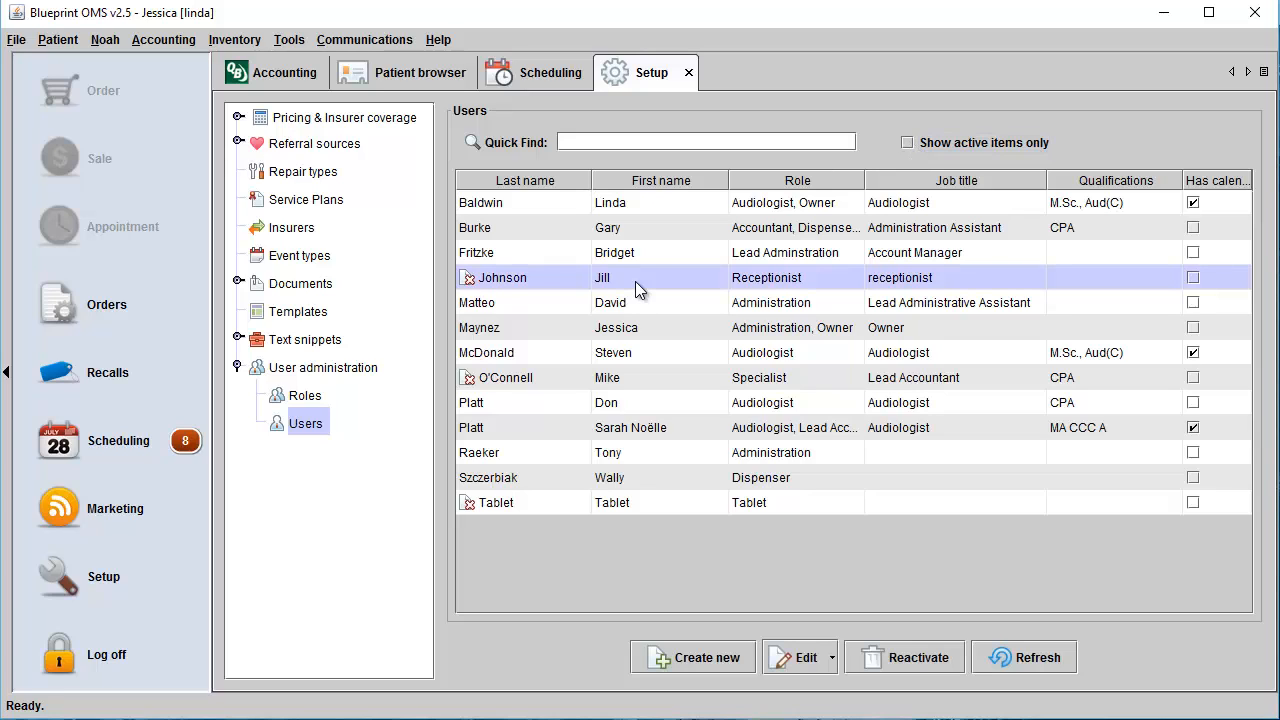
pyautogui.click(895, 663)
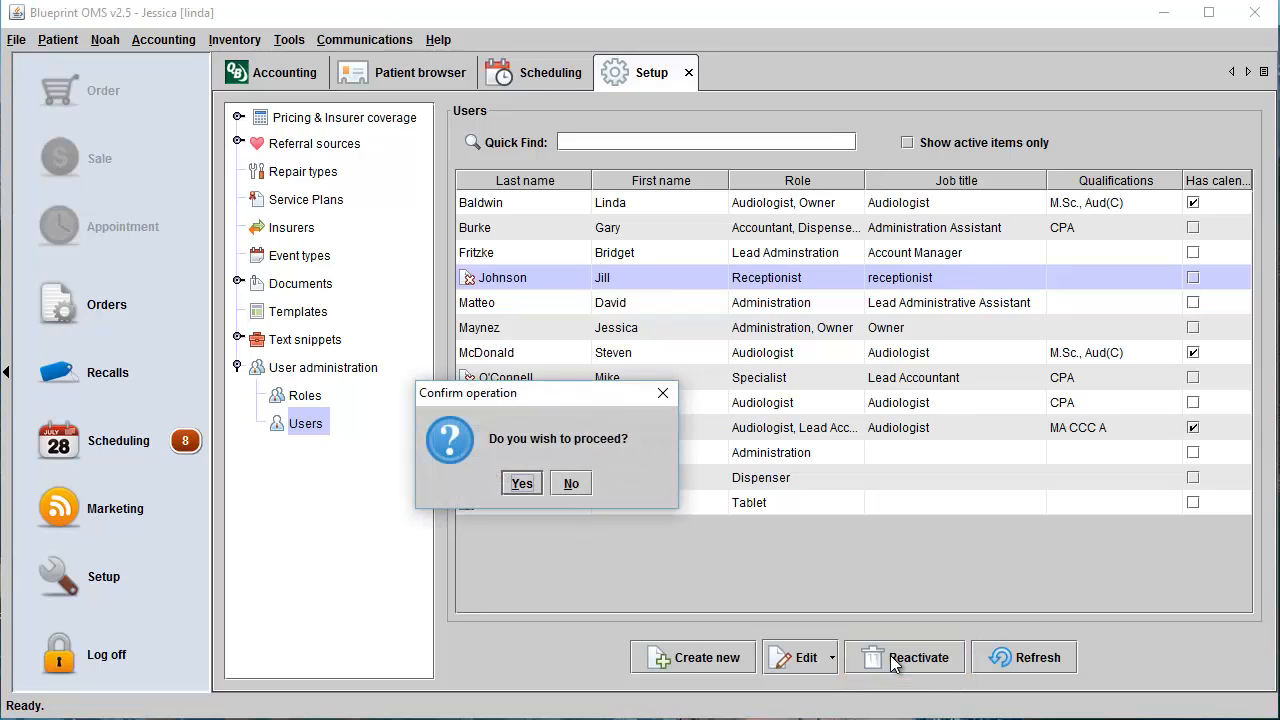
pyautogui.click(522, 484)
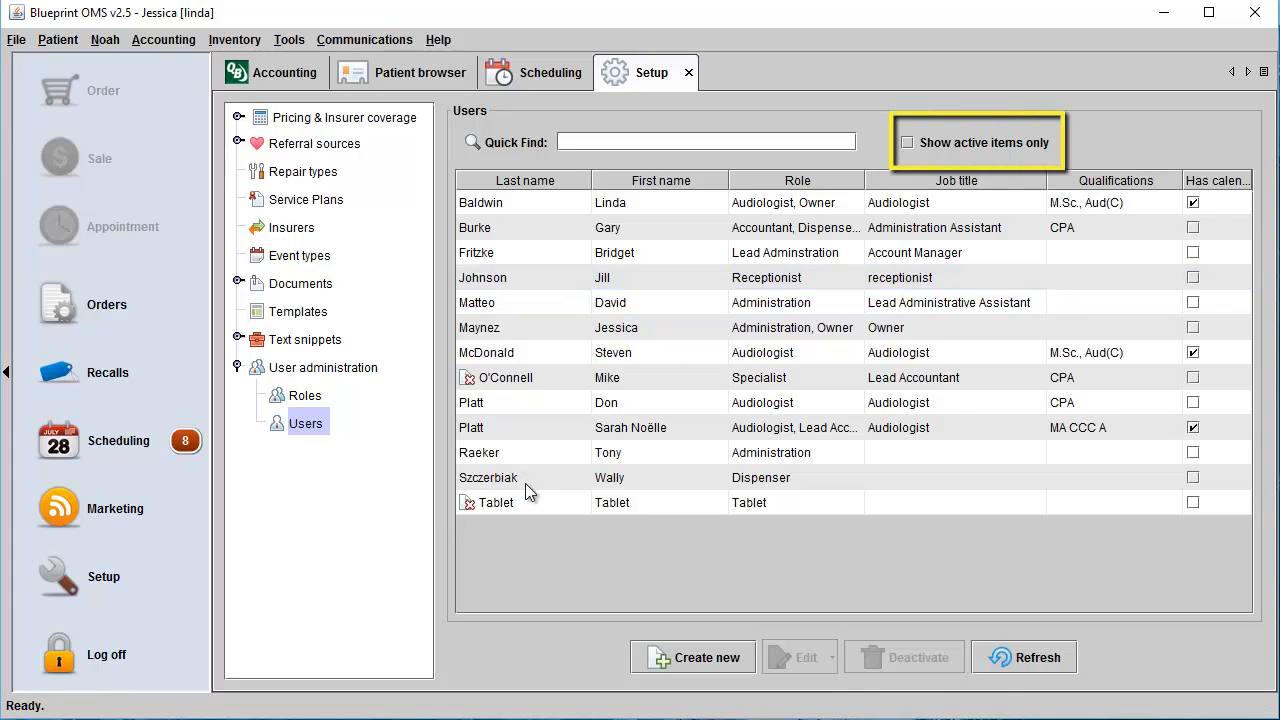
pyautogui.click(906, 142)
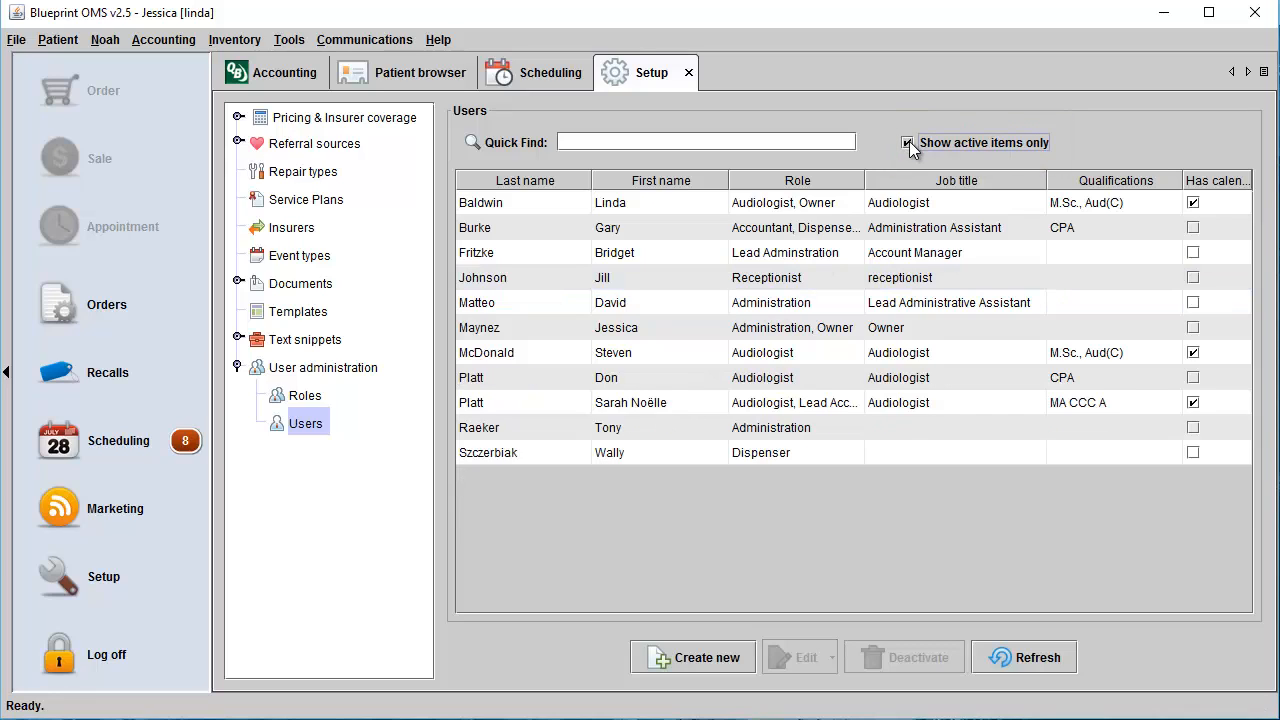